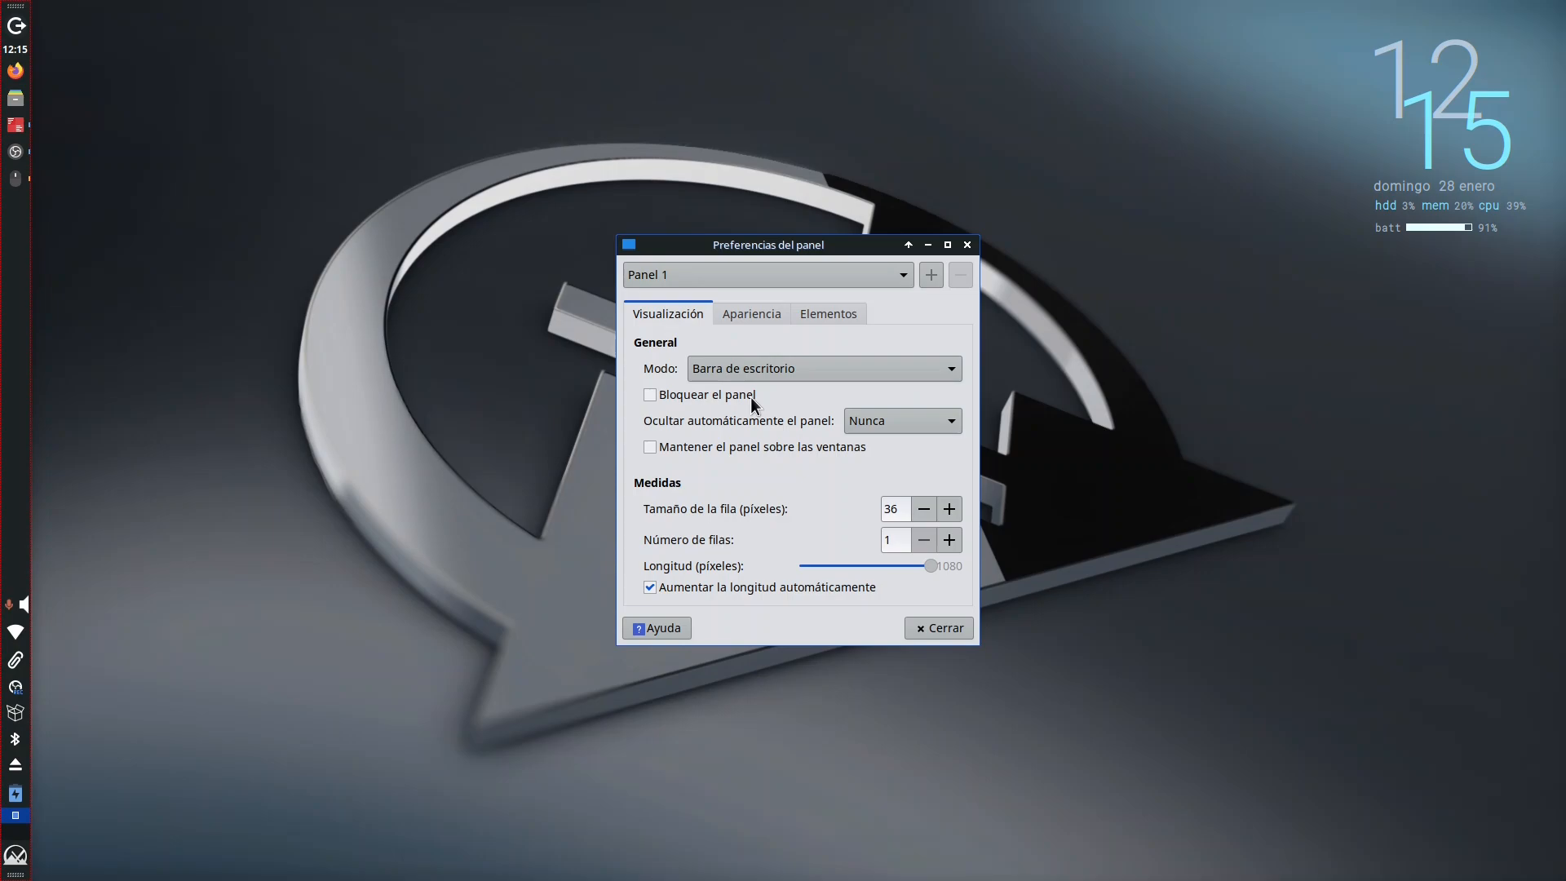
# Step: Lower the panel's opacity to 81 for Entrada and 73 for Salida, and look over the panel's elements
pyautogui.click(752, 315)
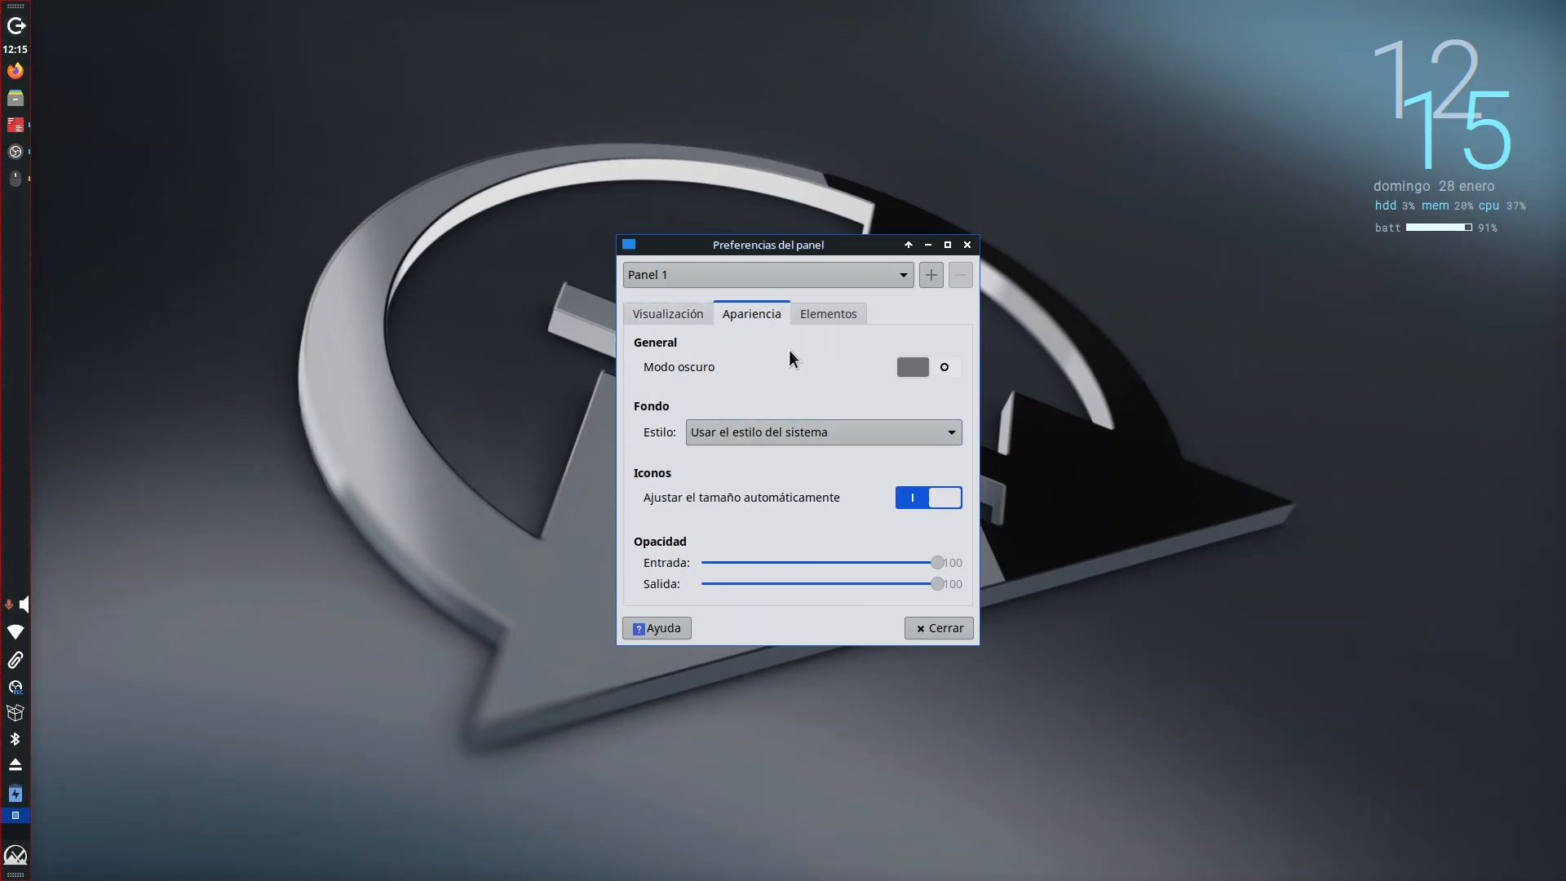
pyautogui.click(794, 432)
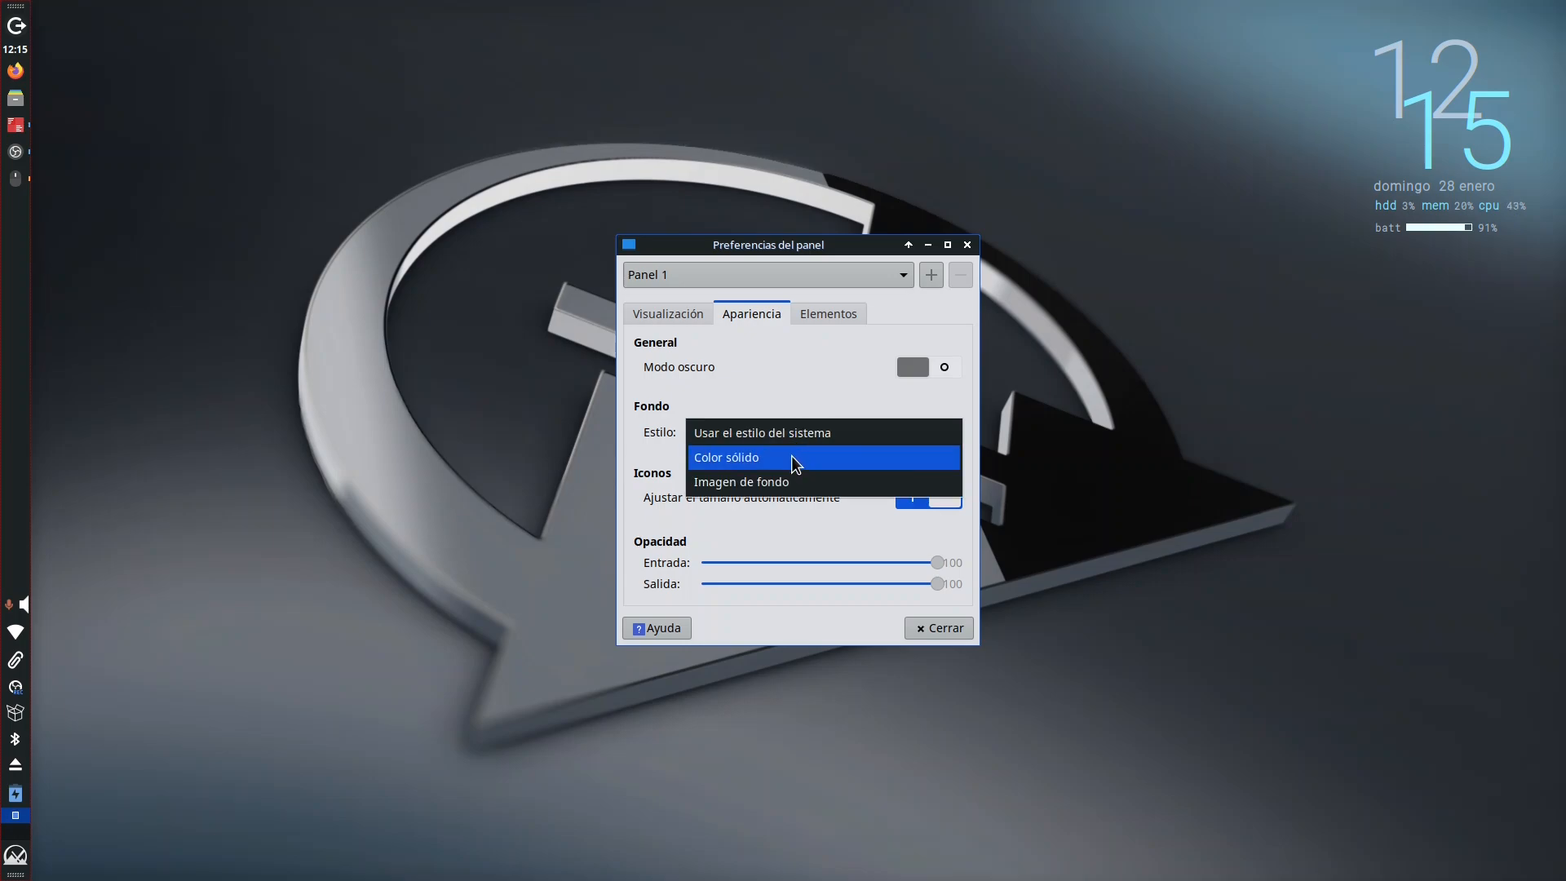
pyautogui.click(788, 433)
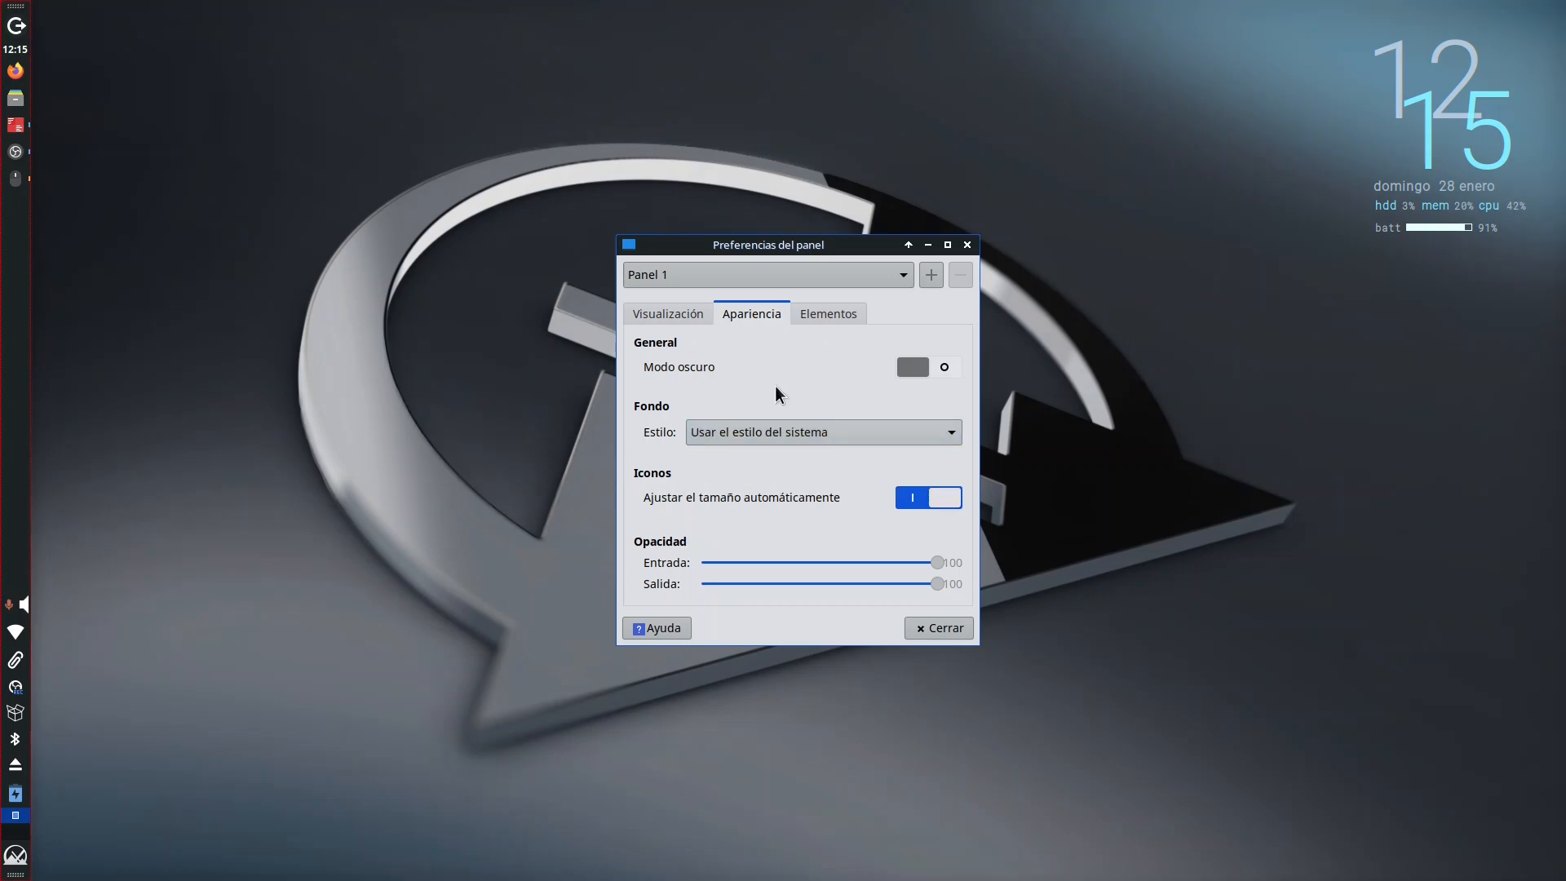
pyautogui.moveTo(934, 569); pyautogui.dragTo(875, 583)
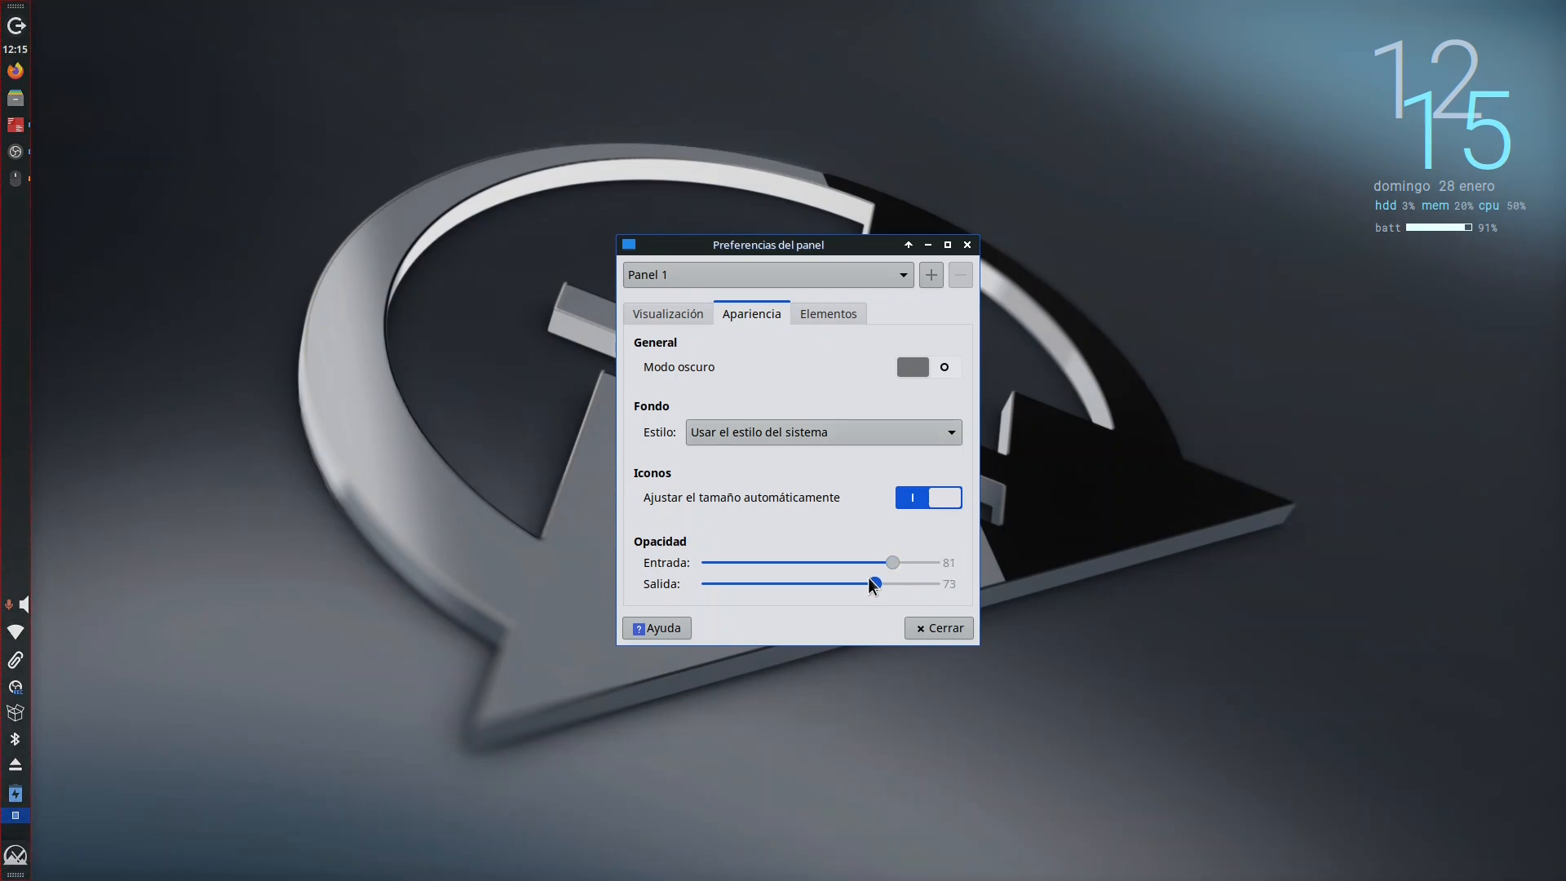
pyautogui.click(824, 313)
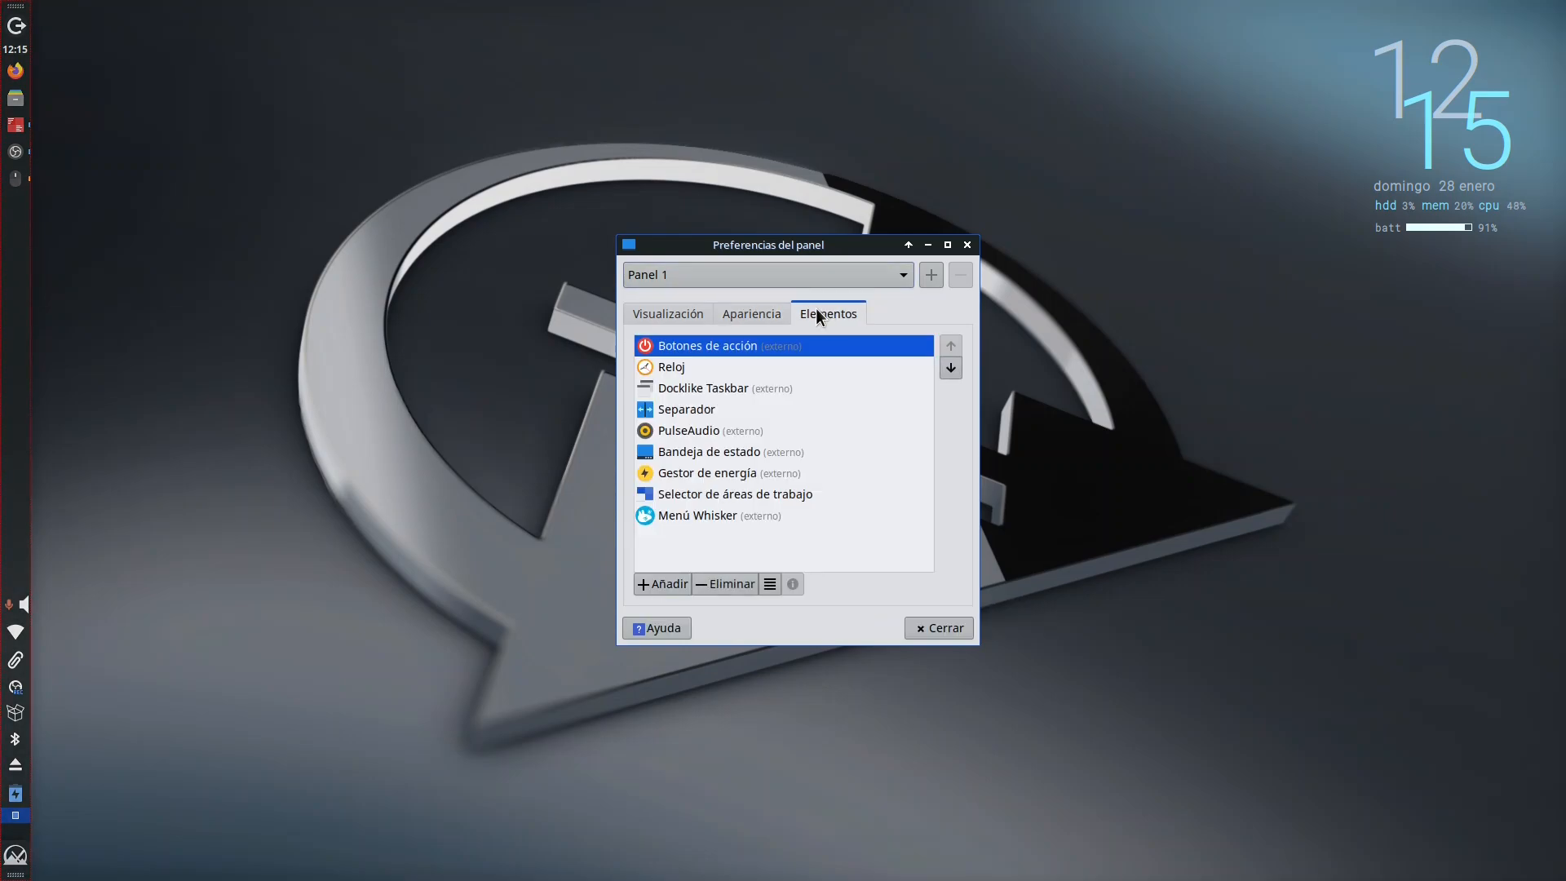
pyautogui.click(684, 311)
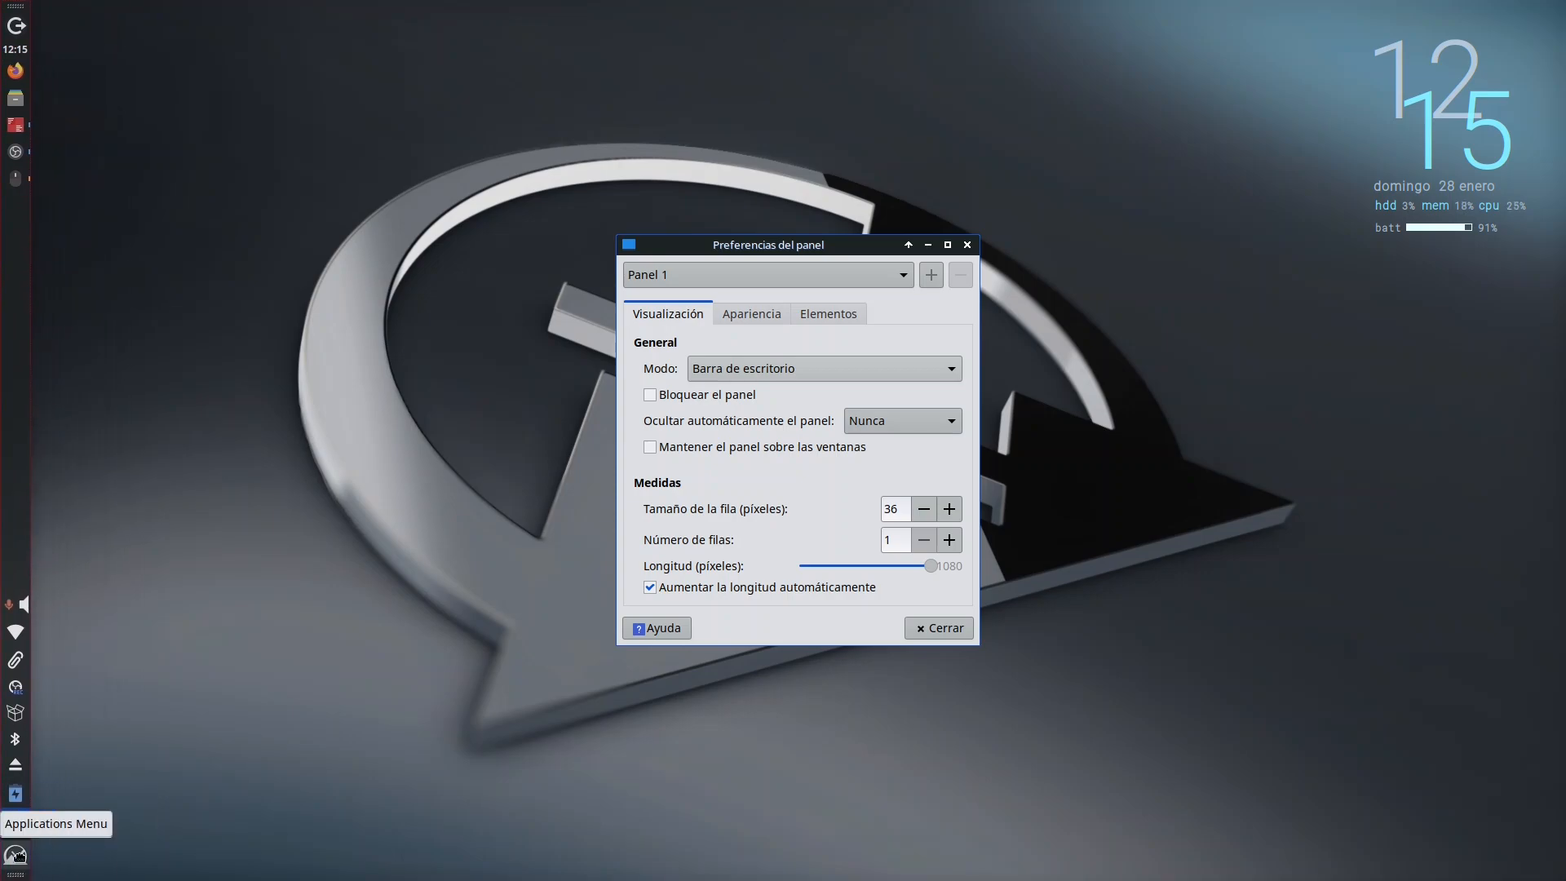
# Step: Move the vertical panel off the screen's left edge, set its mode to Horizontal and place it along the upper edge
pyautogui.moveTo(16, 854); pyautogui.dragTo(237, 854)
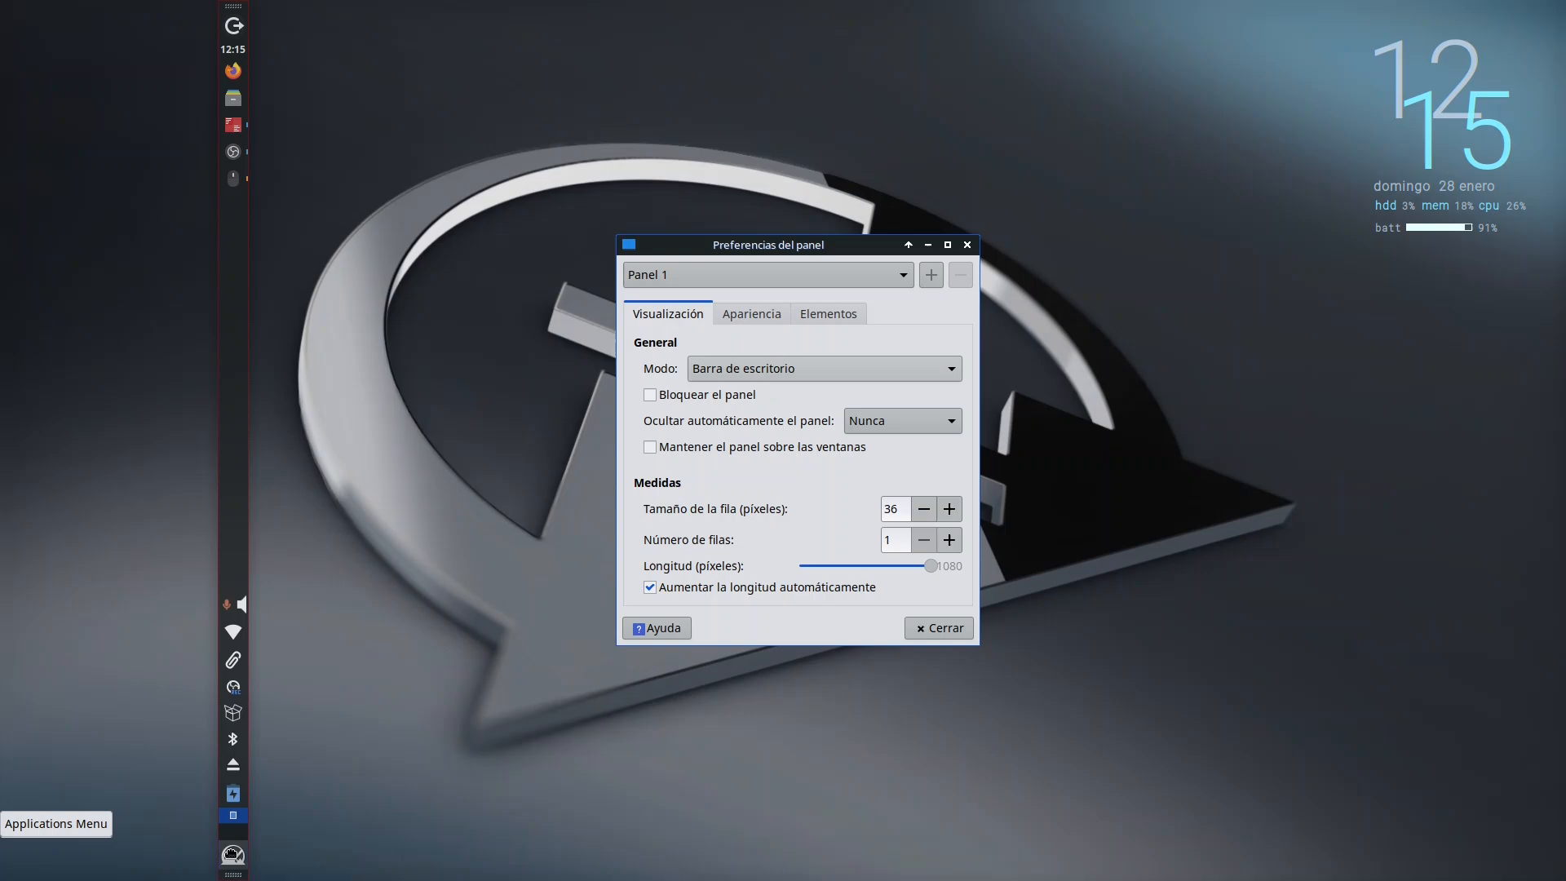
pyautogui.click(760, 317)
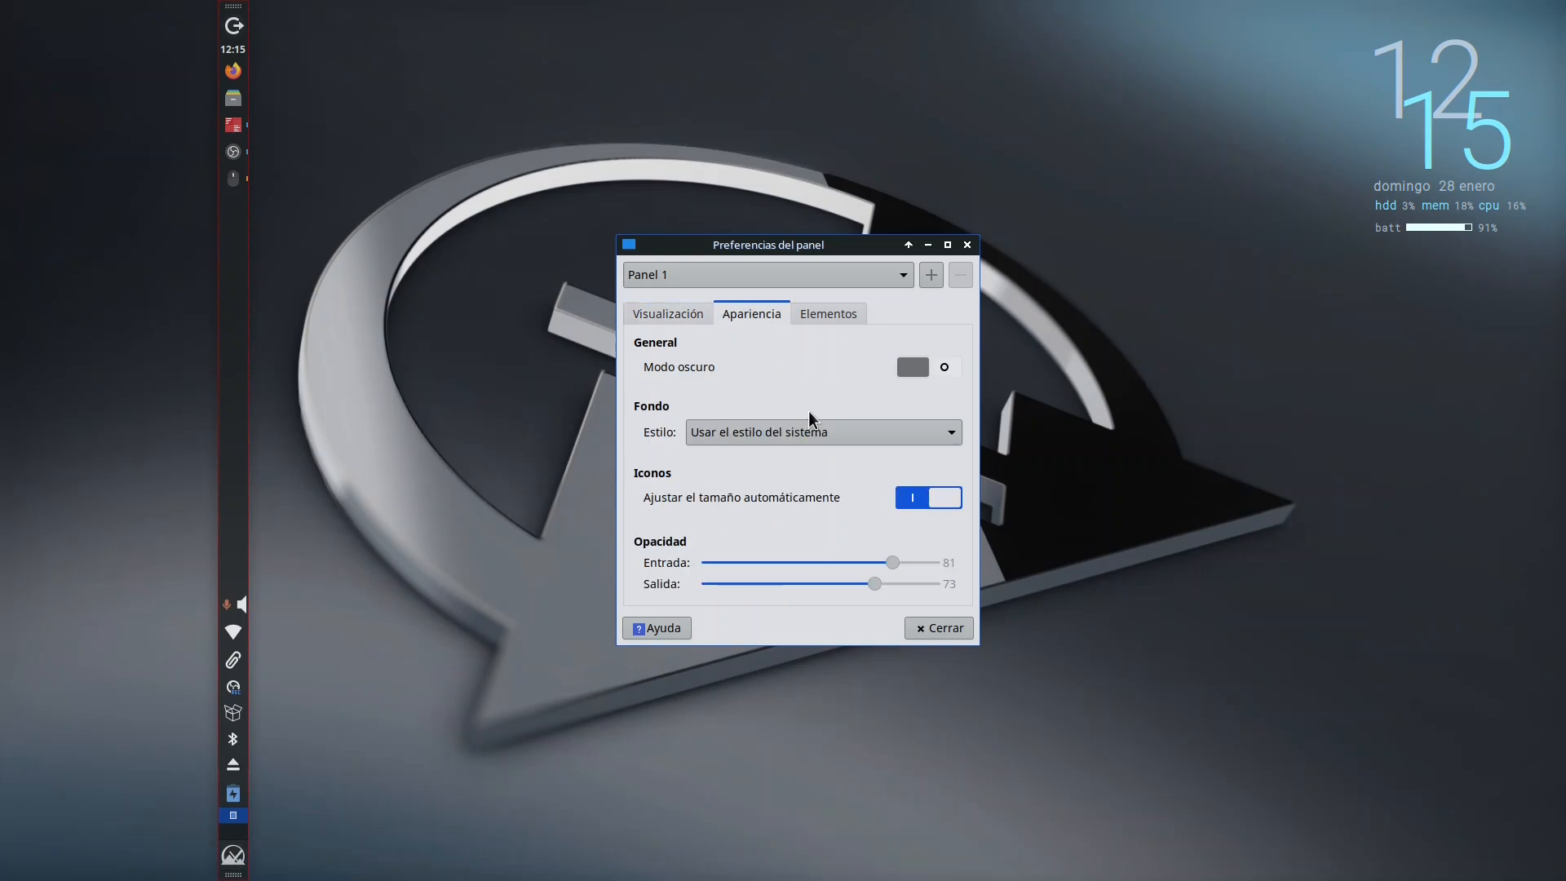
pyautogui.click(822, 432)
pyautogui.click(824, 431)
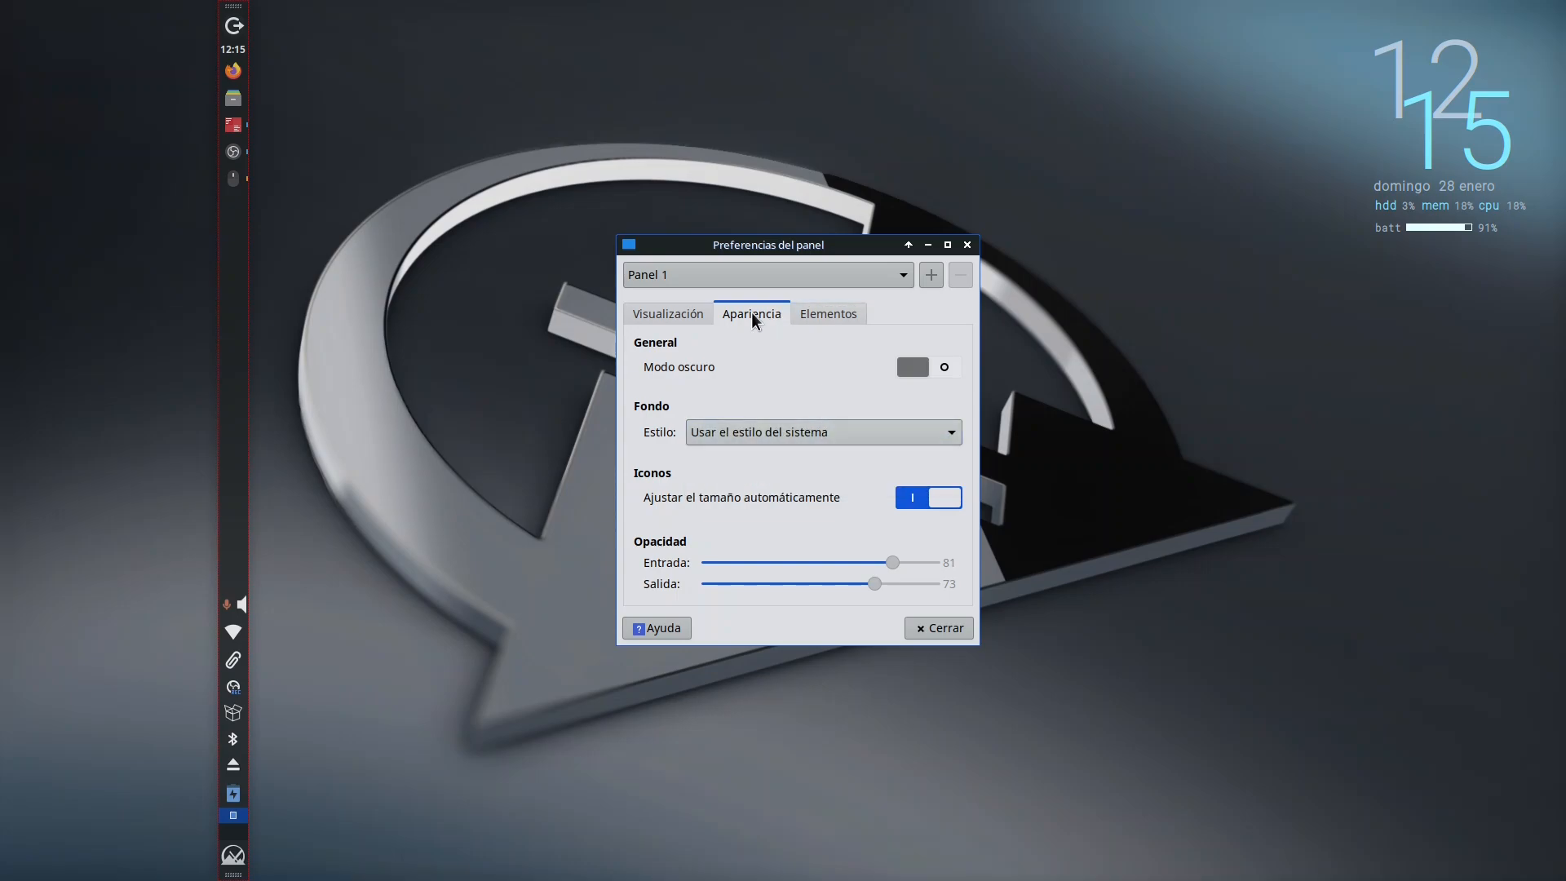
pyautogui.click(691, 305)
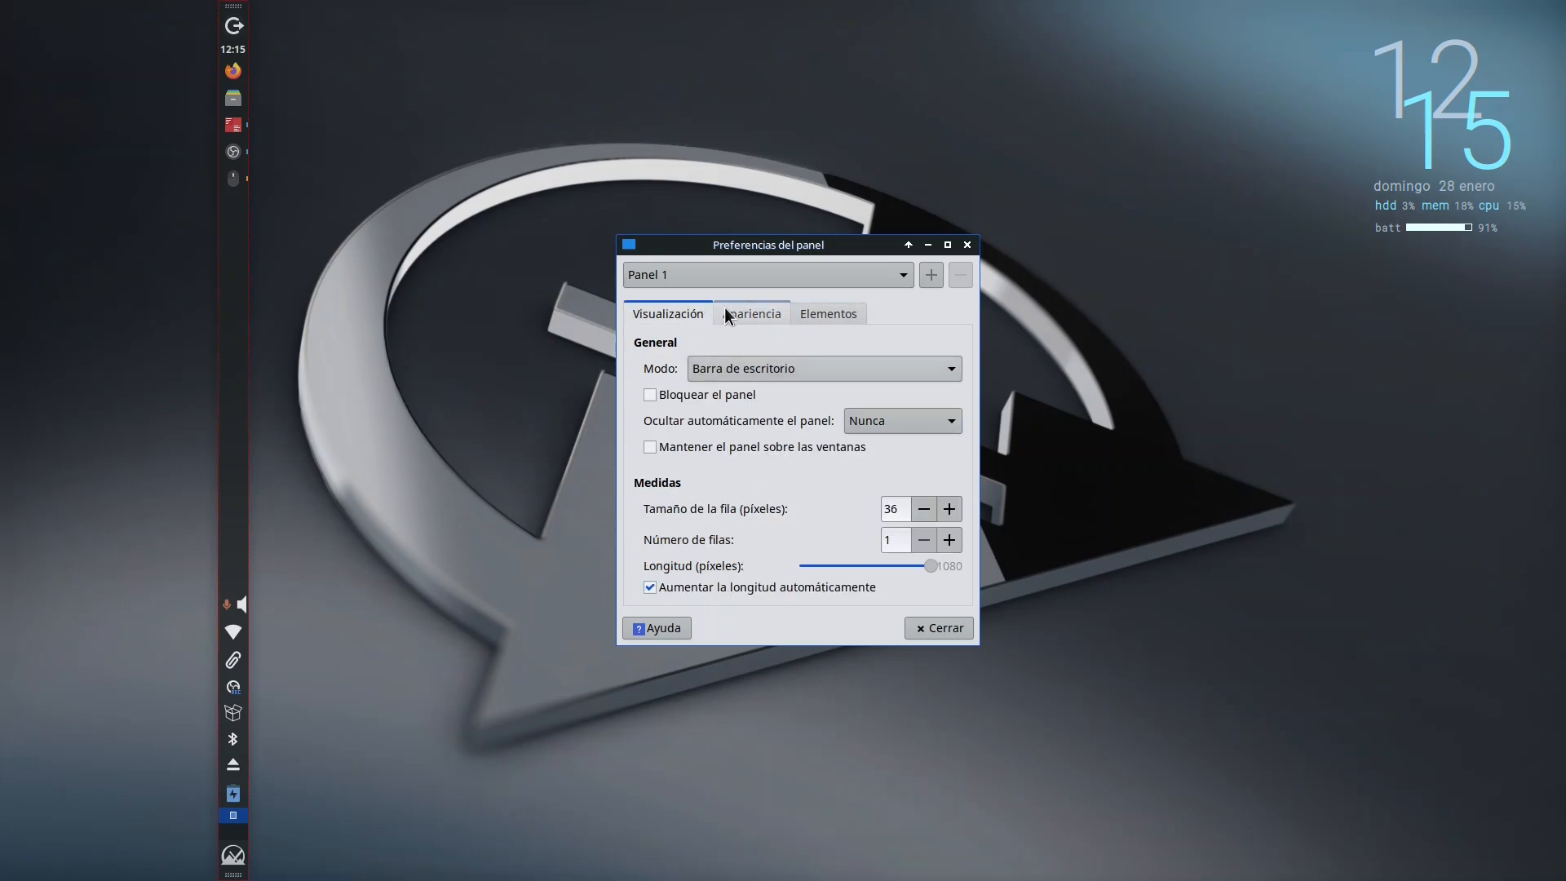
pyautogui.click(781, 368)
pyautogui.click(781, 369)
pyautogui.click(780, 368)
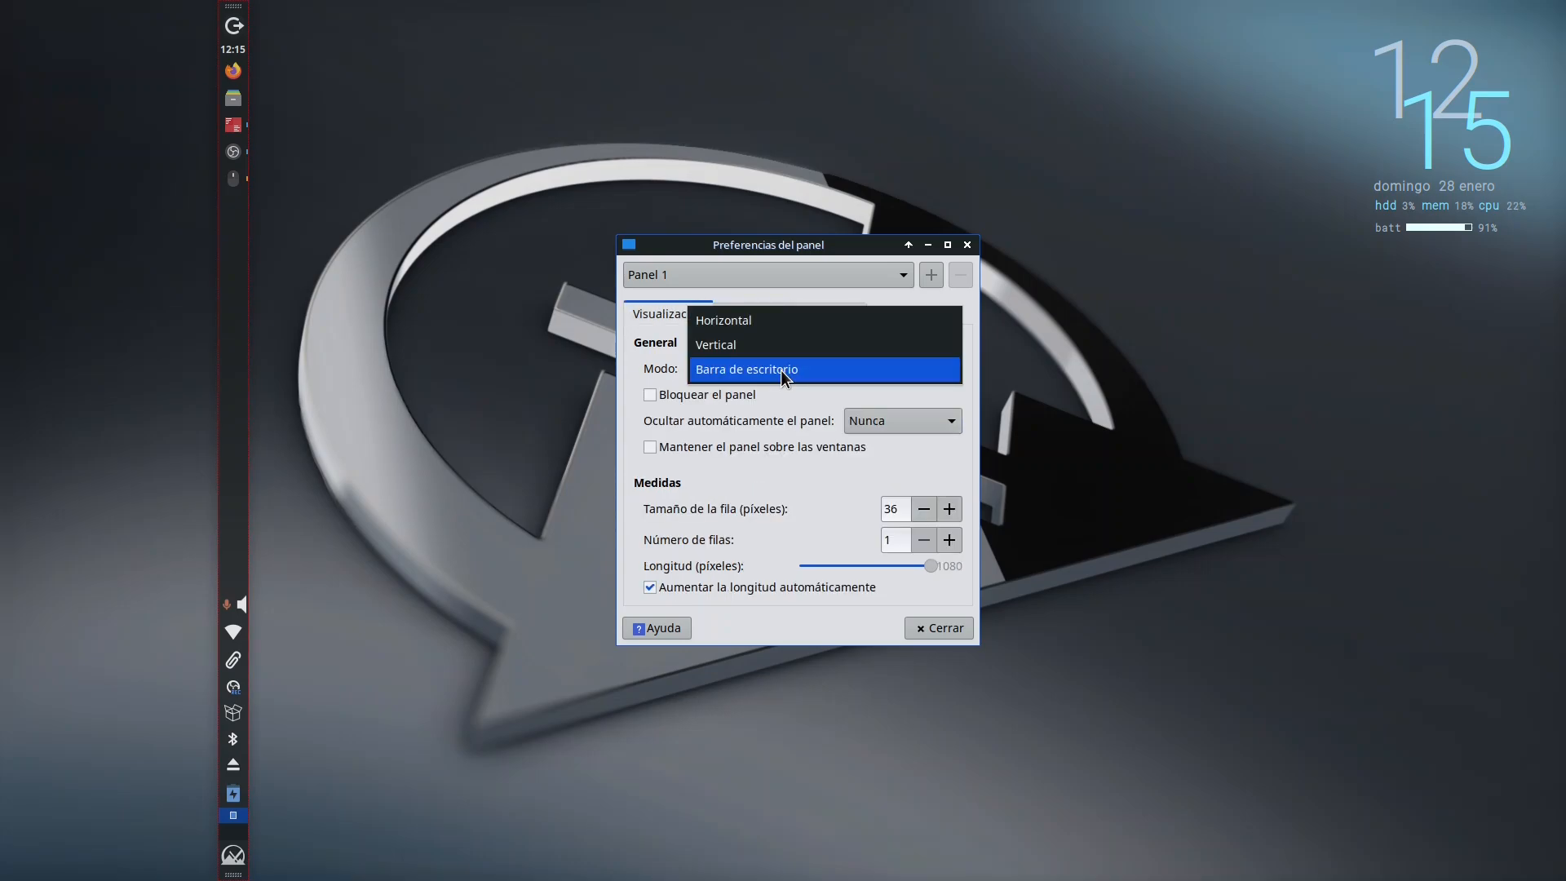
pyautogui.click(766, 325)
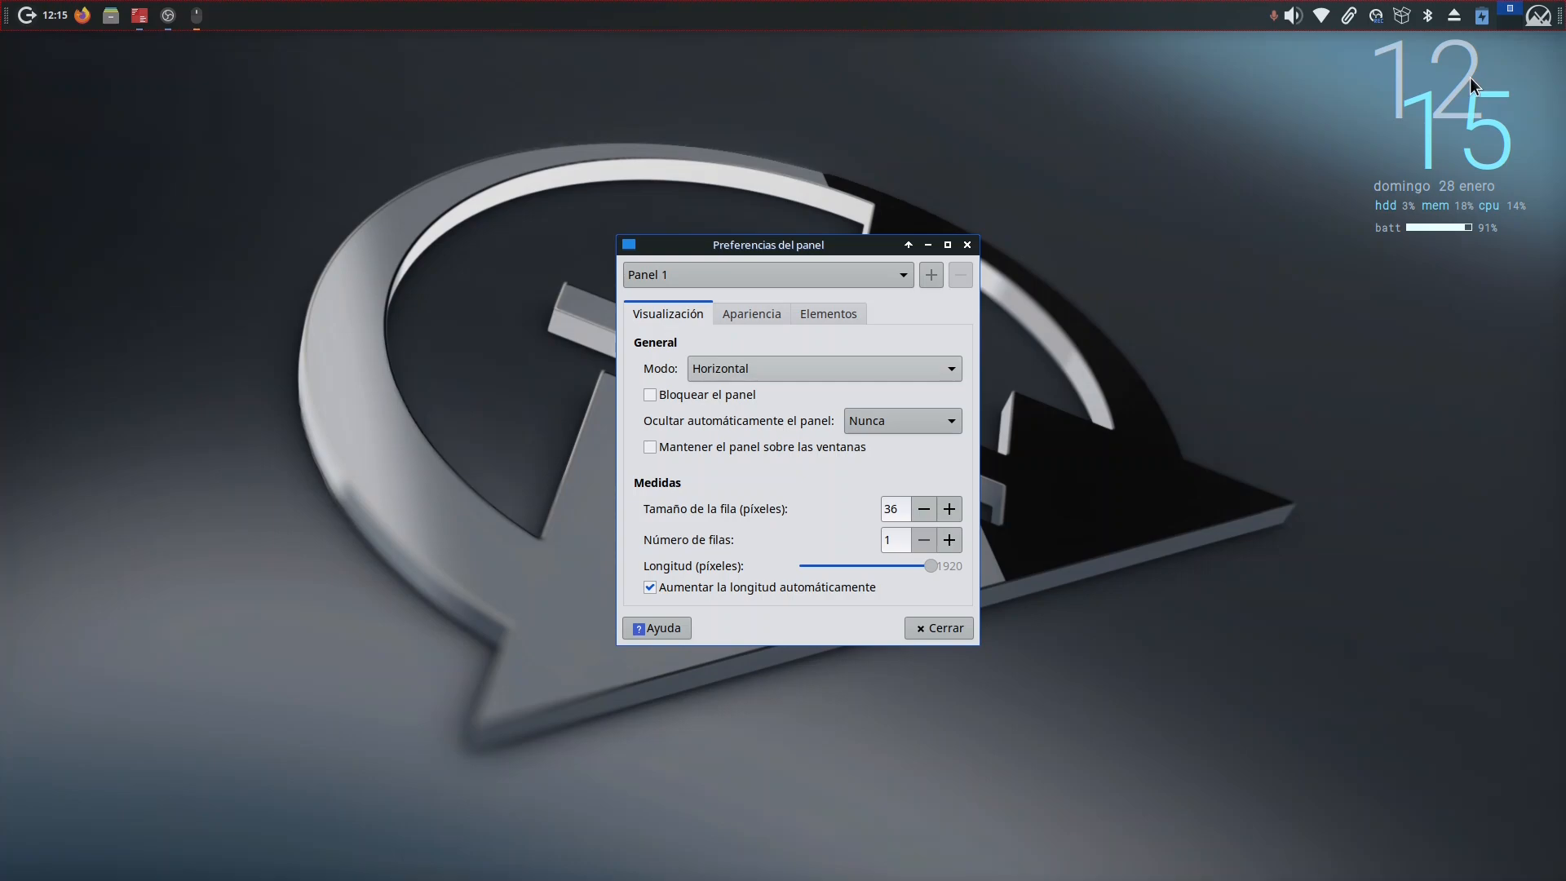
# Step: Open the applications menu on the horizontal panel to check its placement and return to the panel preferences
pyautogui.click(1548, 22)
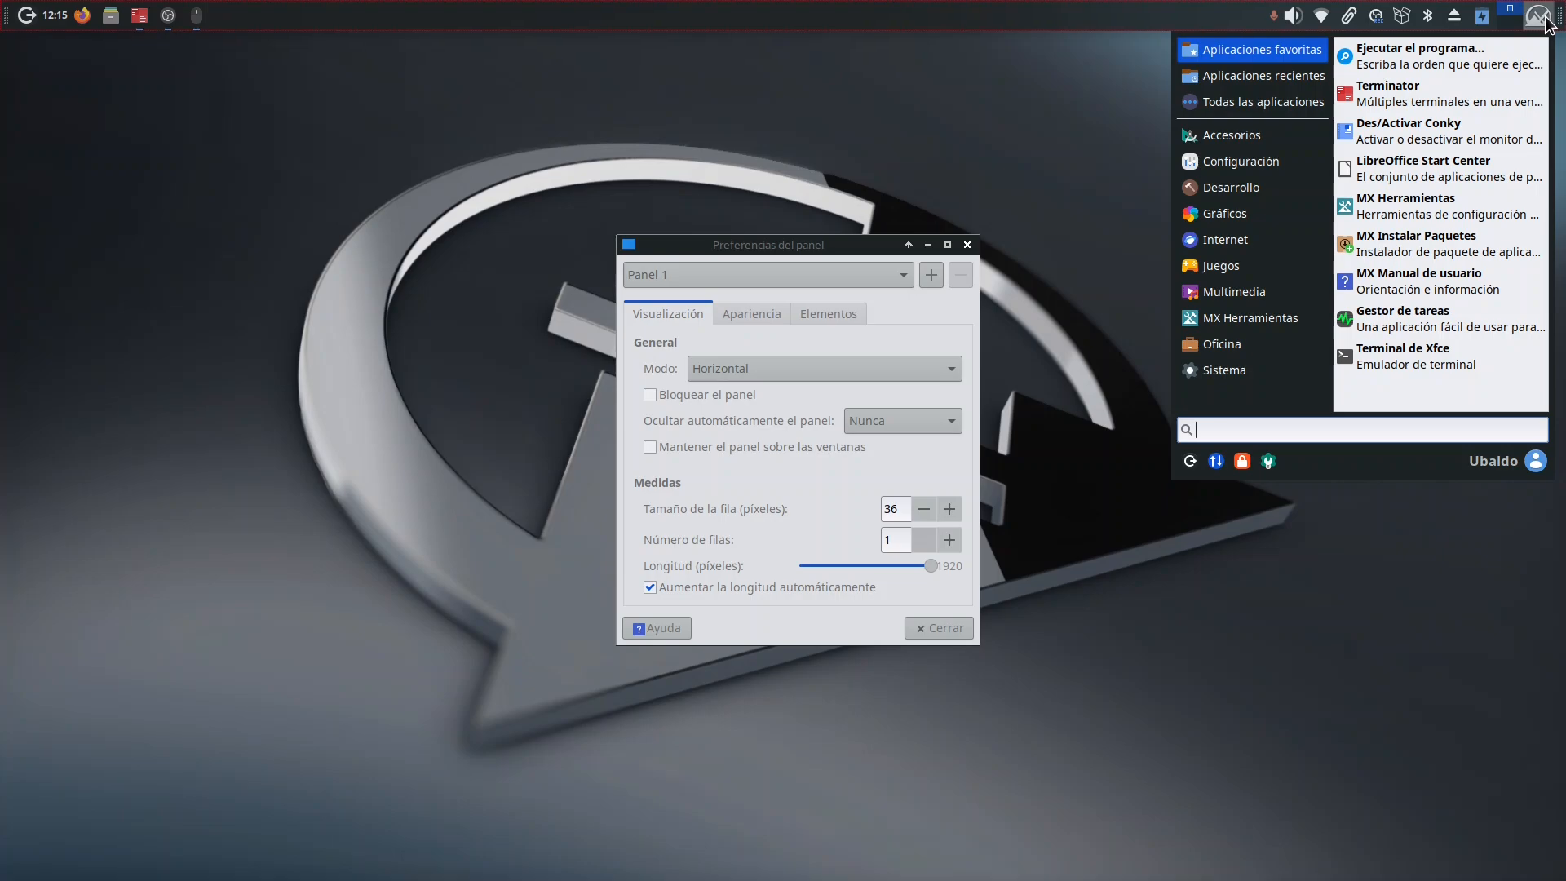
pyautogui.click(949, 149)
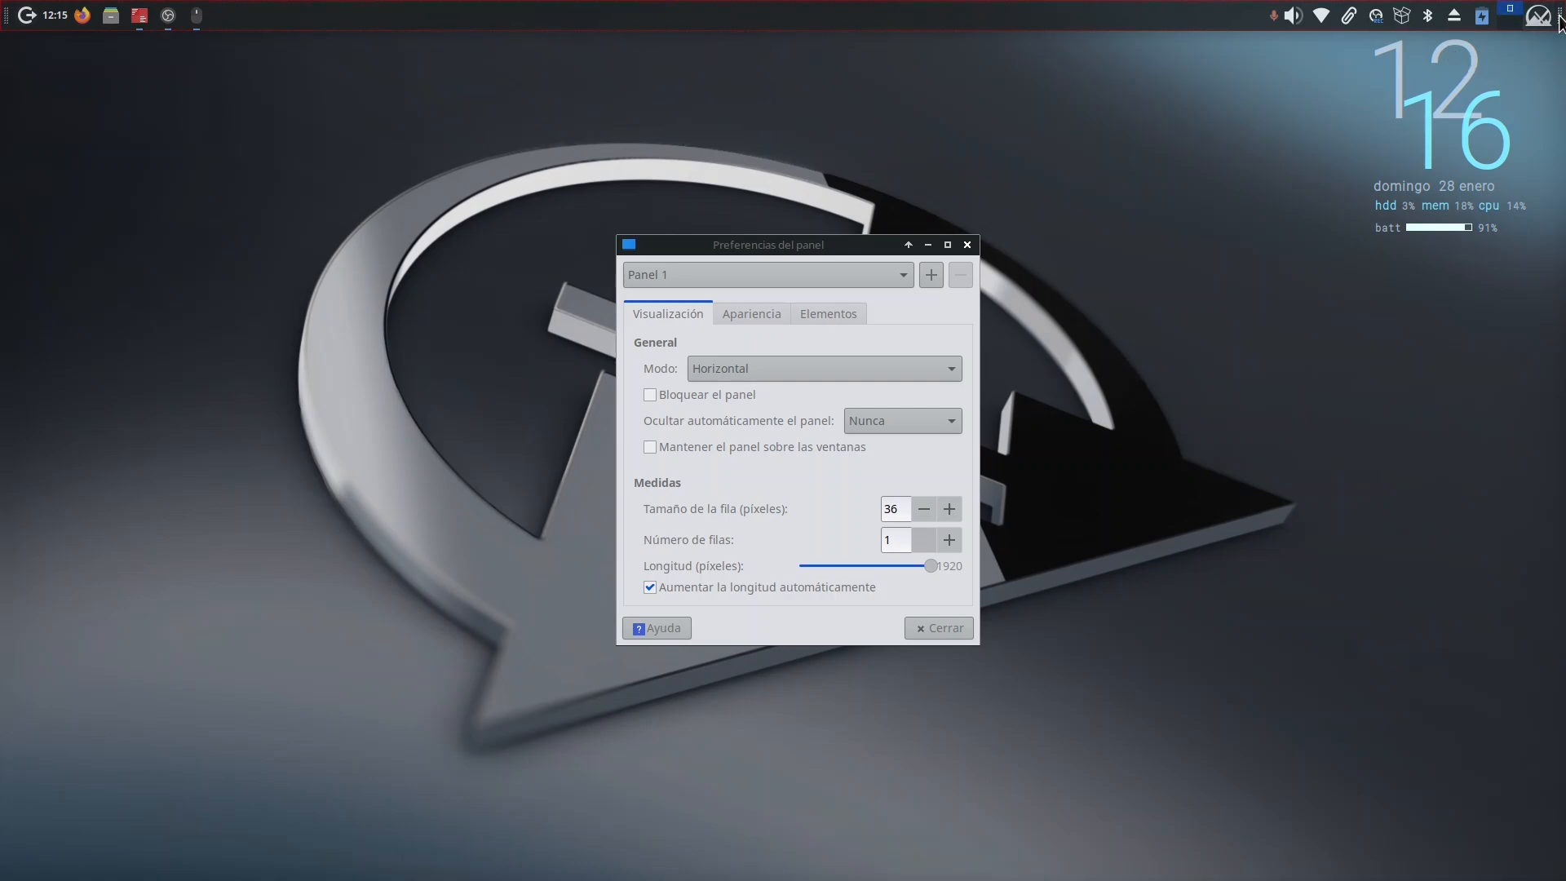
pyautogui.click(814, 247)
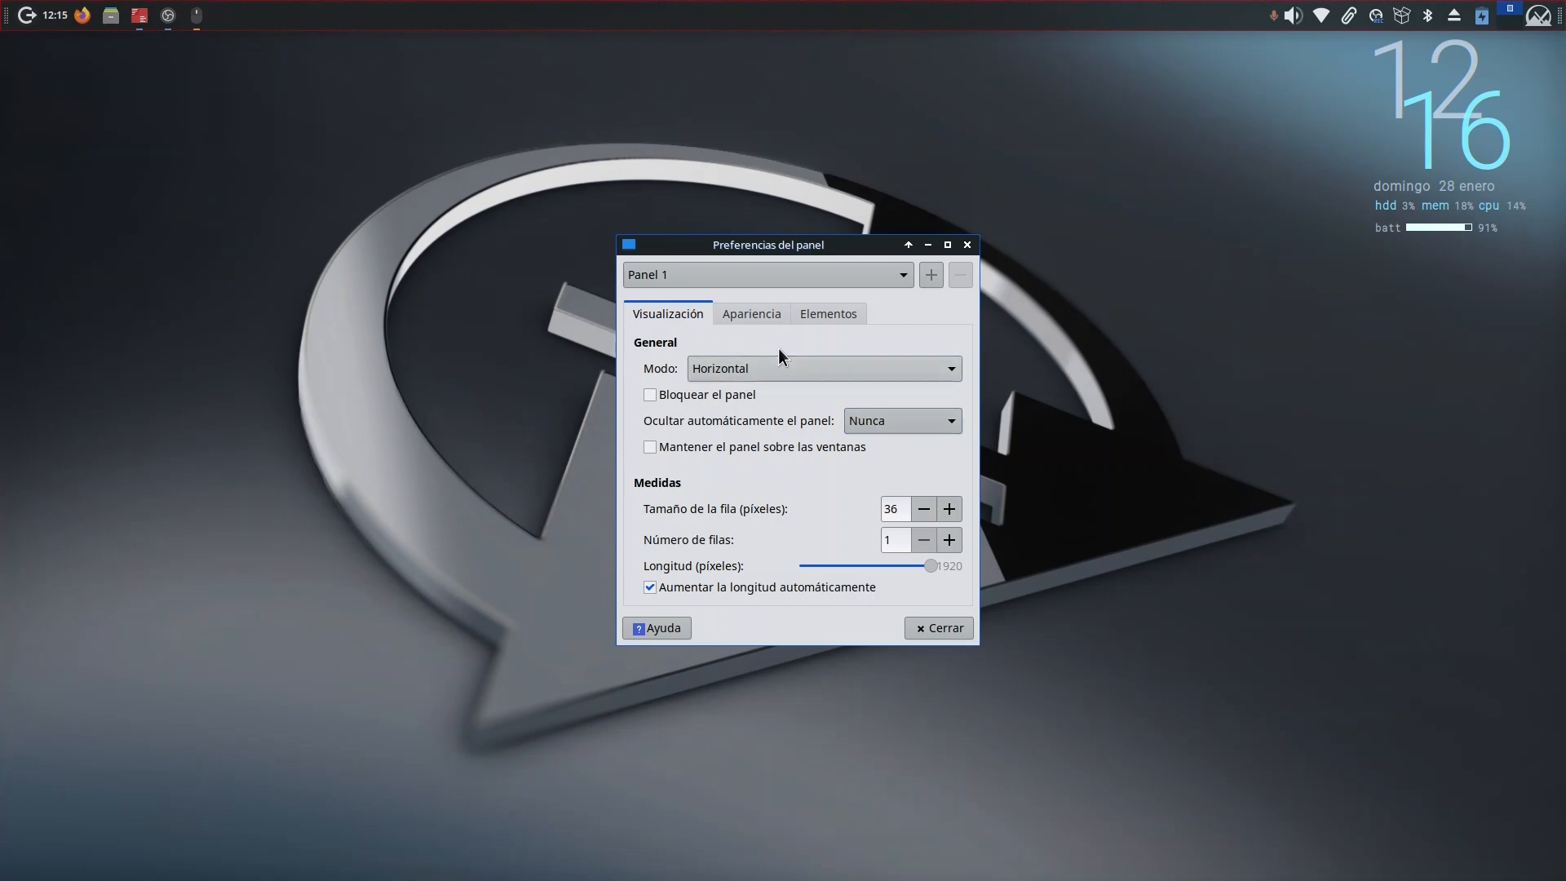
# Step: Set the panel's opacity to 73 for Entrada and 63 for Salida
pyautogui.click(751, 312)
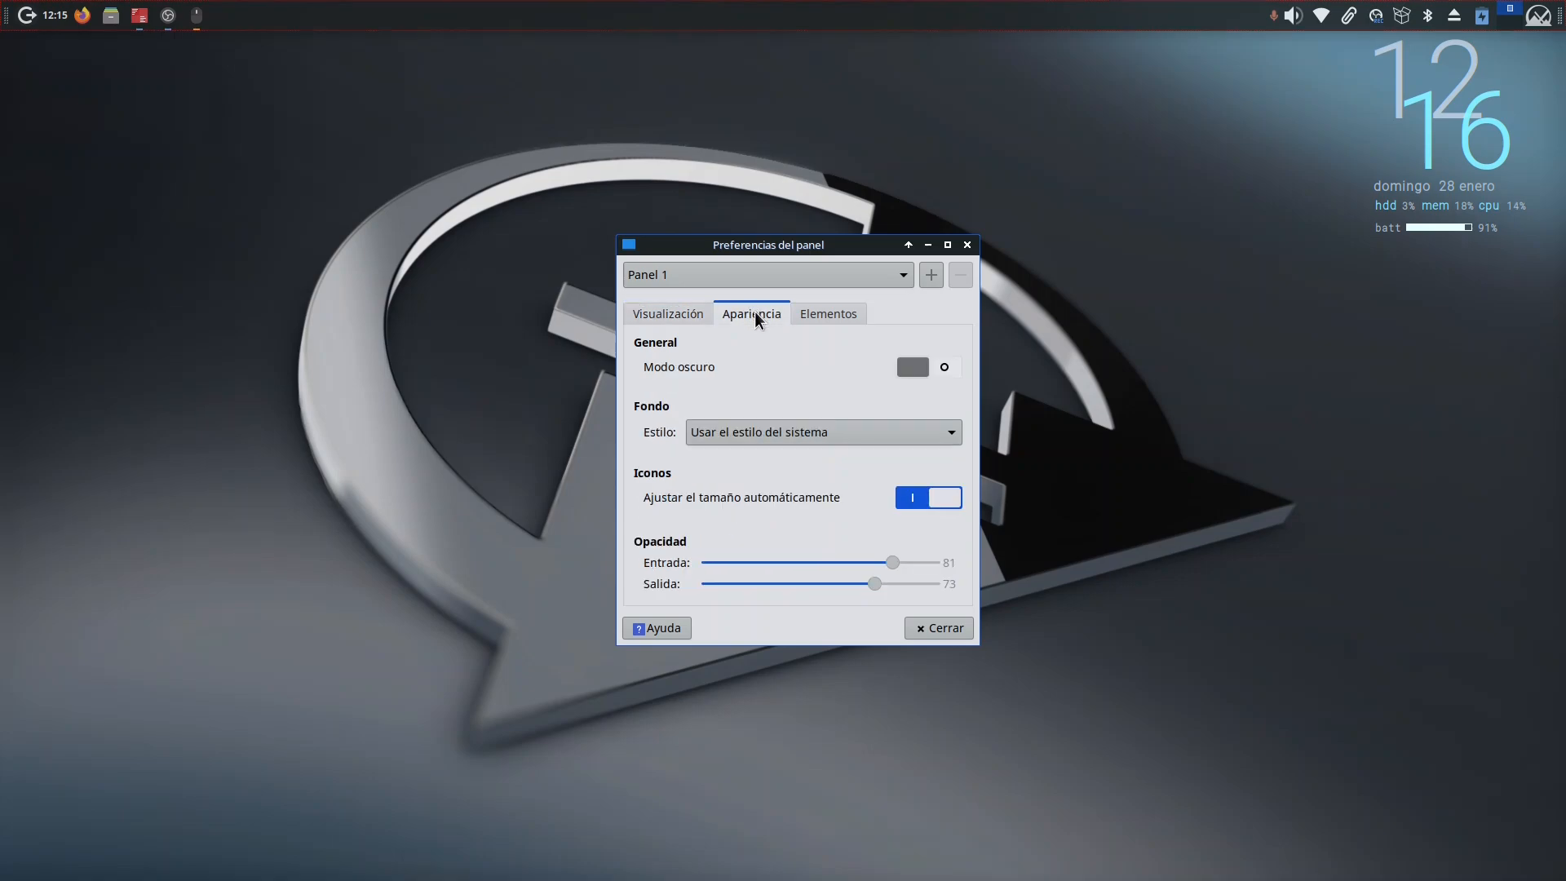
pyautogui.moveTo(894, 558); pyautogui.dragTo(851, 587)
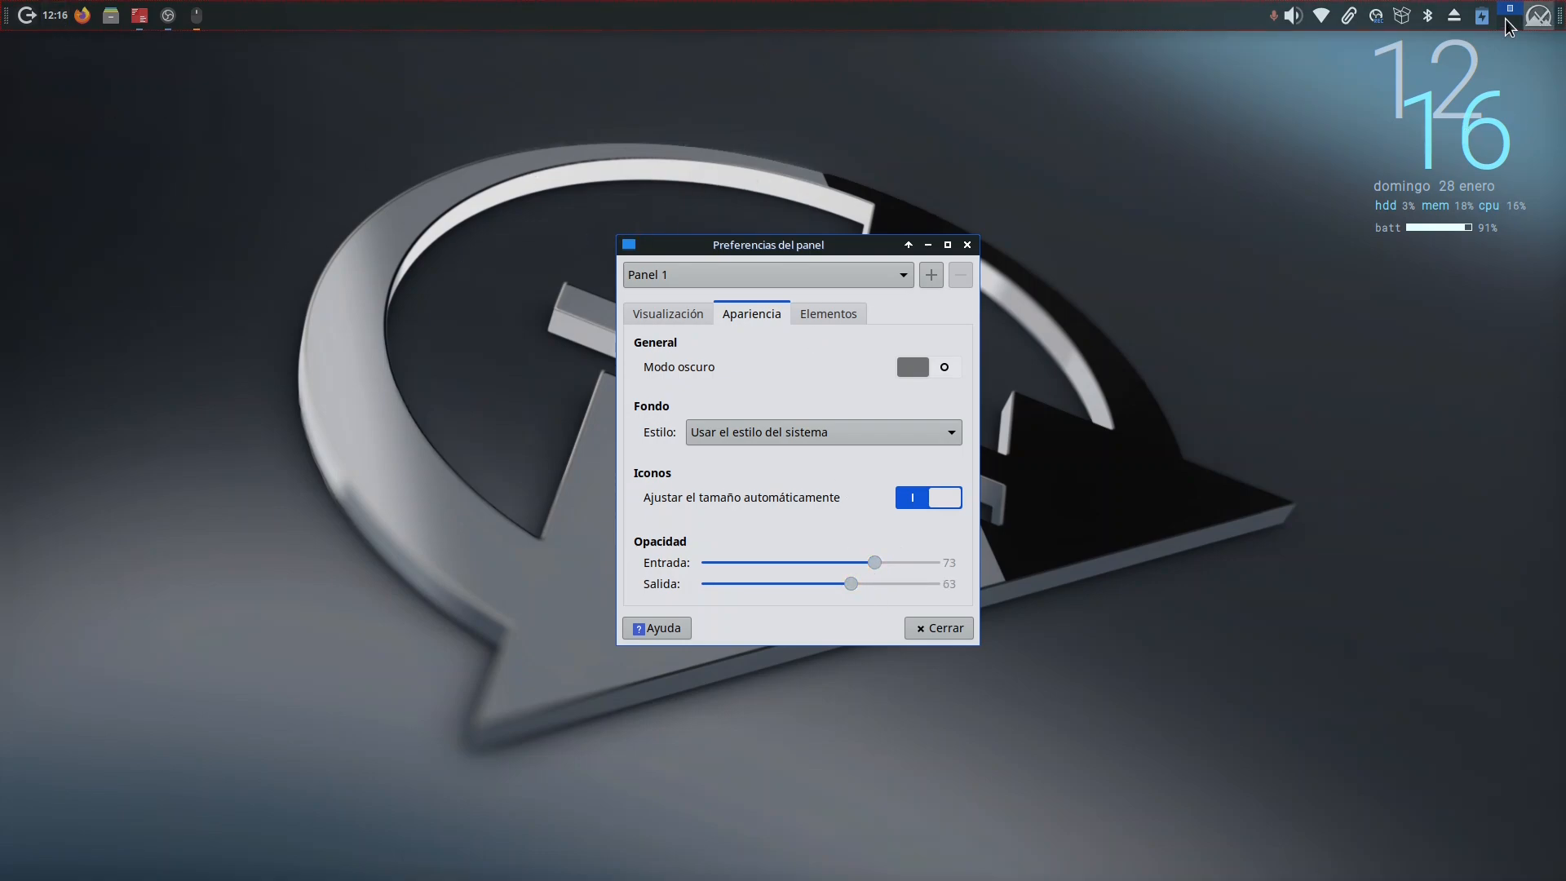
pyautogui.click(694, 318)
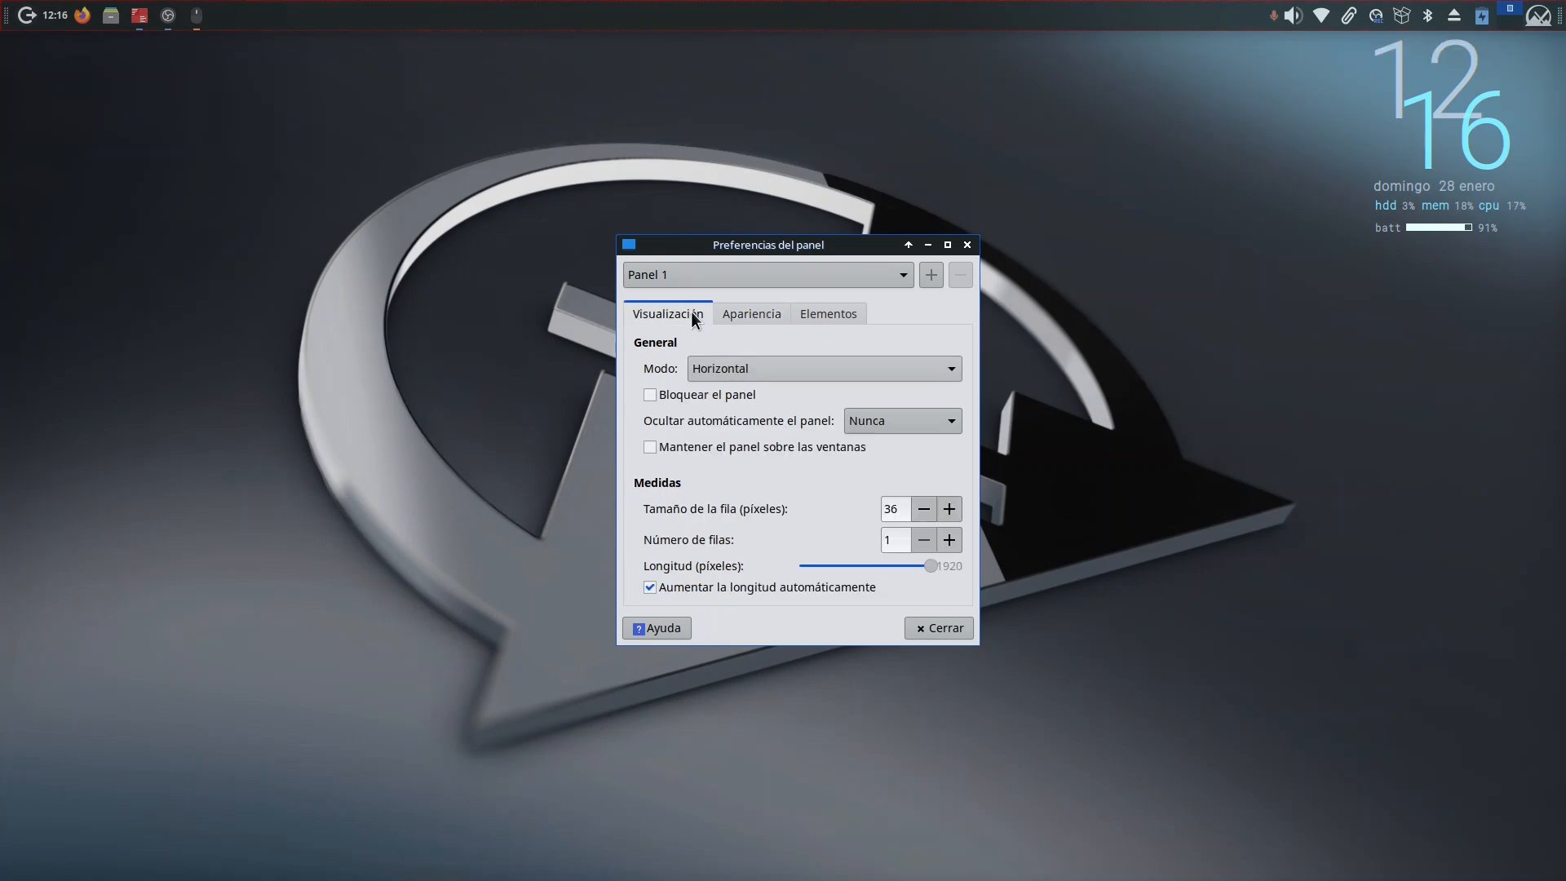
# Step: Reorder the panel elements so Menú Whisker and Selector de áreas de trabajo come first, and Reloj and Botones de acción come last
pyautogui.click(748, 318)
pyautogui.click(827, 315)
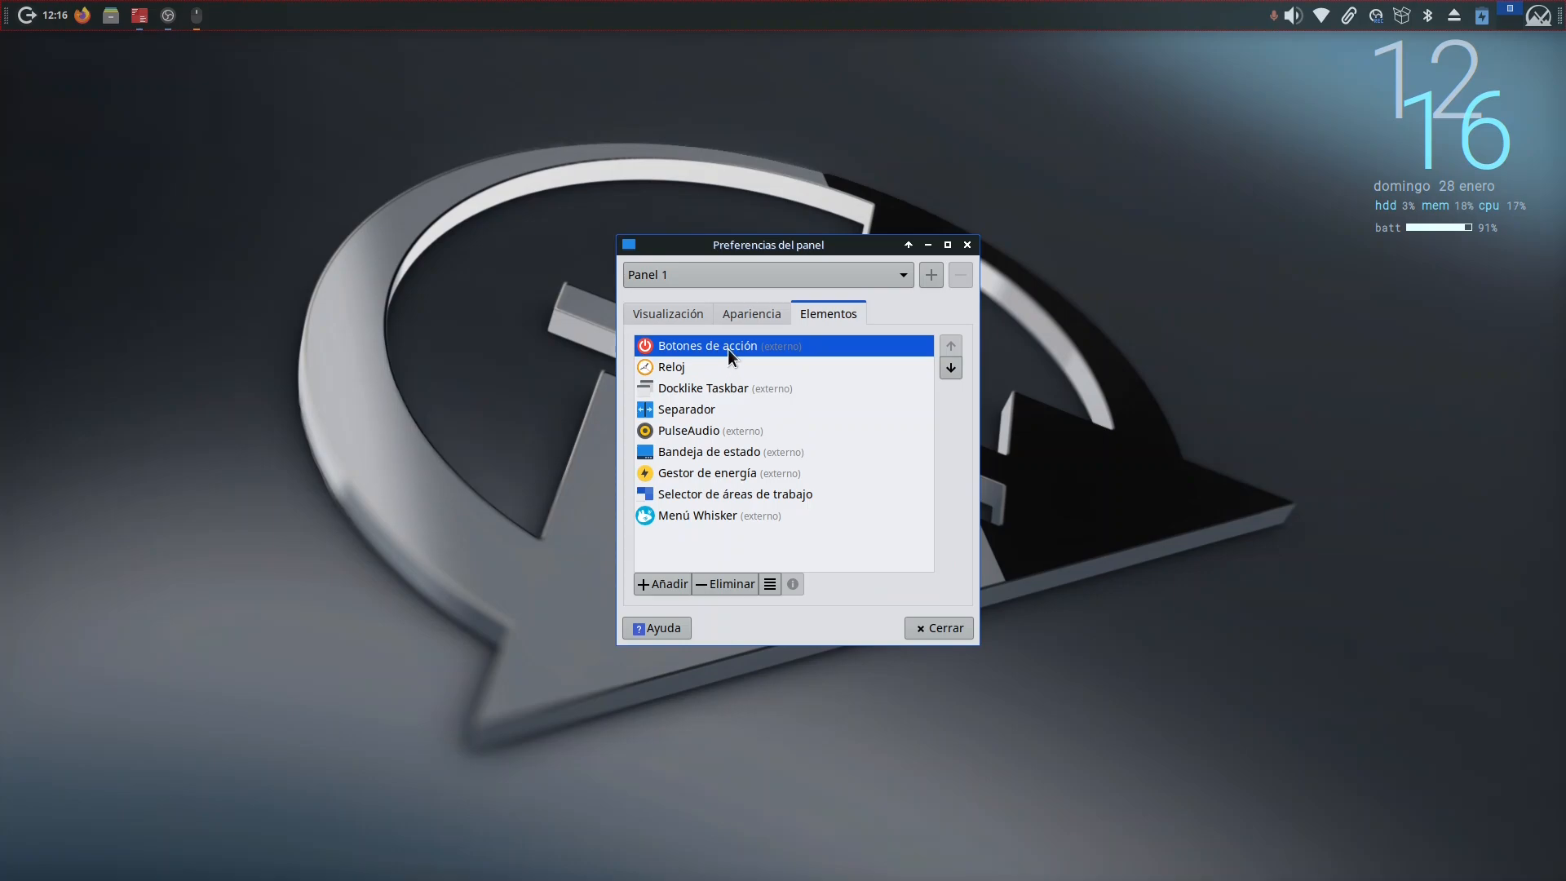
pyautogui.moveTo(728, 349); pyautogui.dragTo(707, 383)
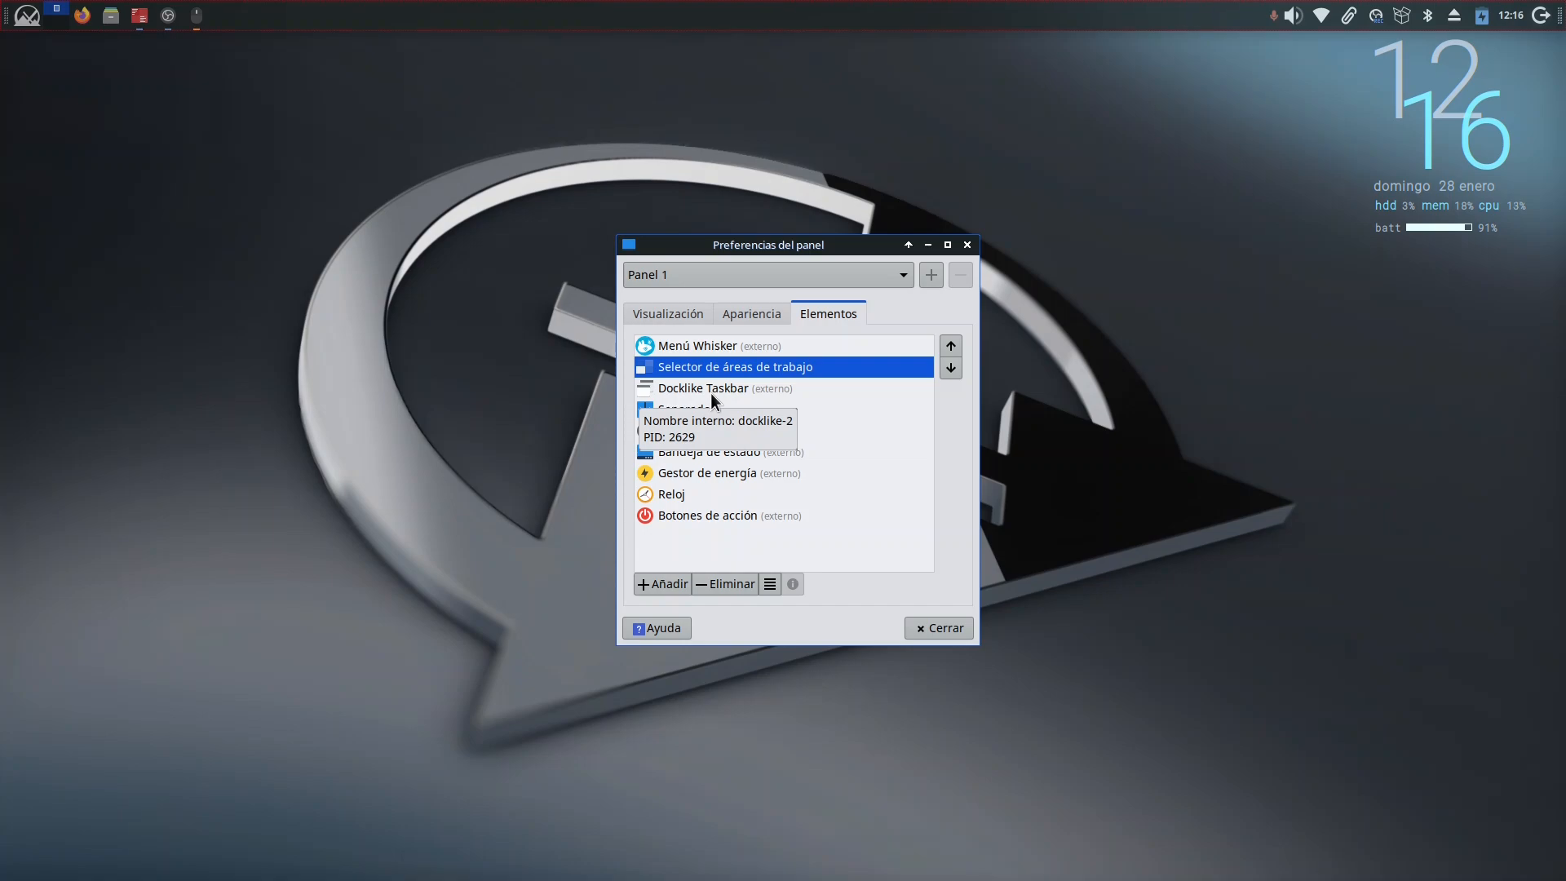
# Step: Check the applications menu in its new place on the panel and close the panel preferences
pyautogui.click(37, 23)
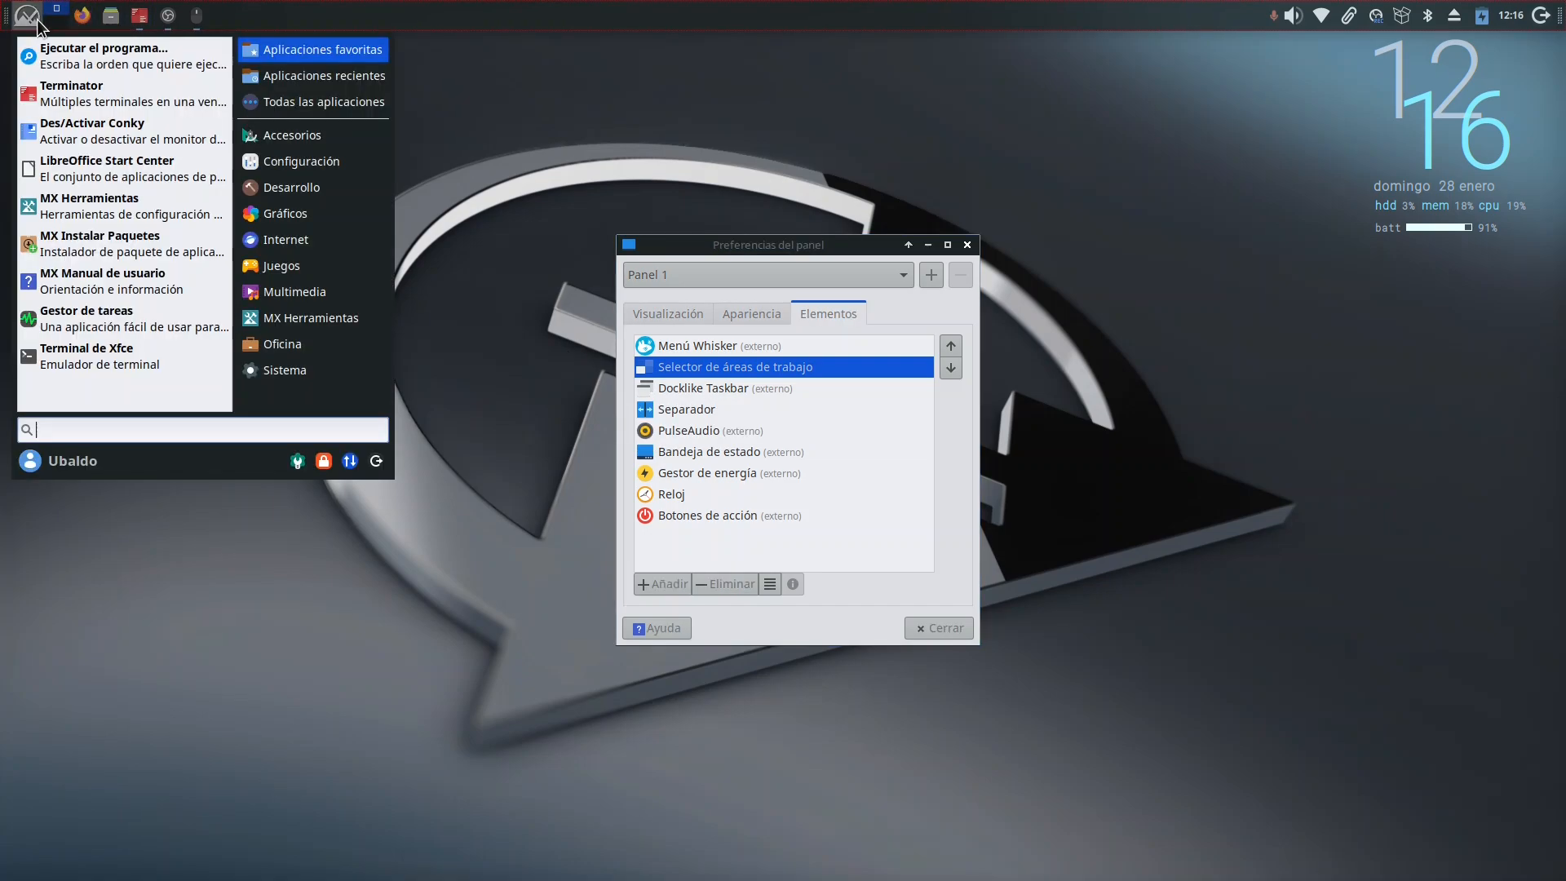
pyautogui.click(527, 502)
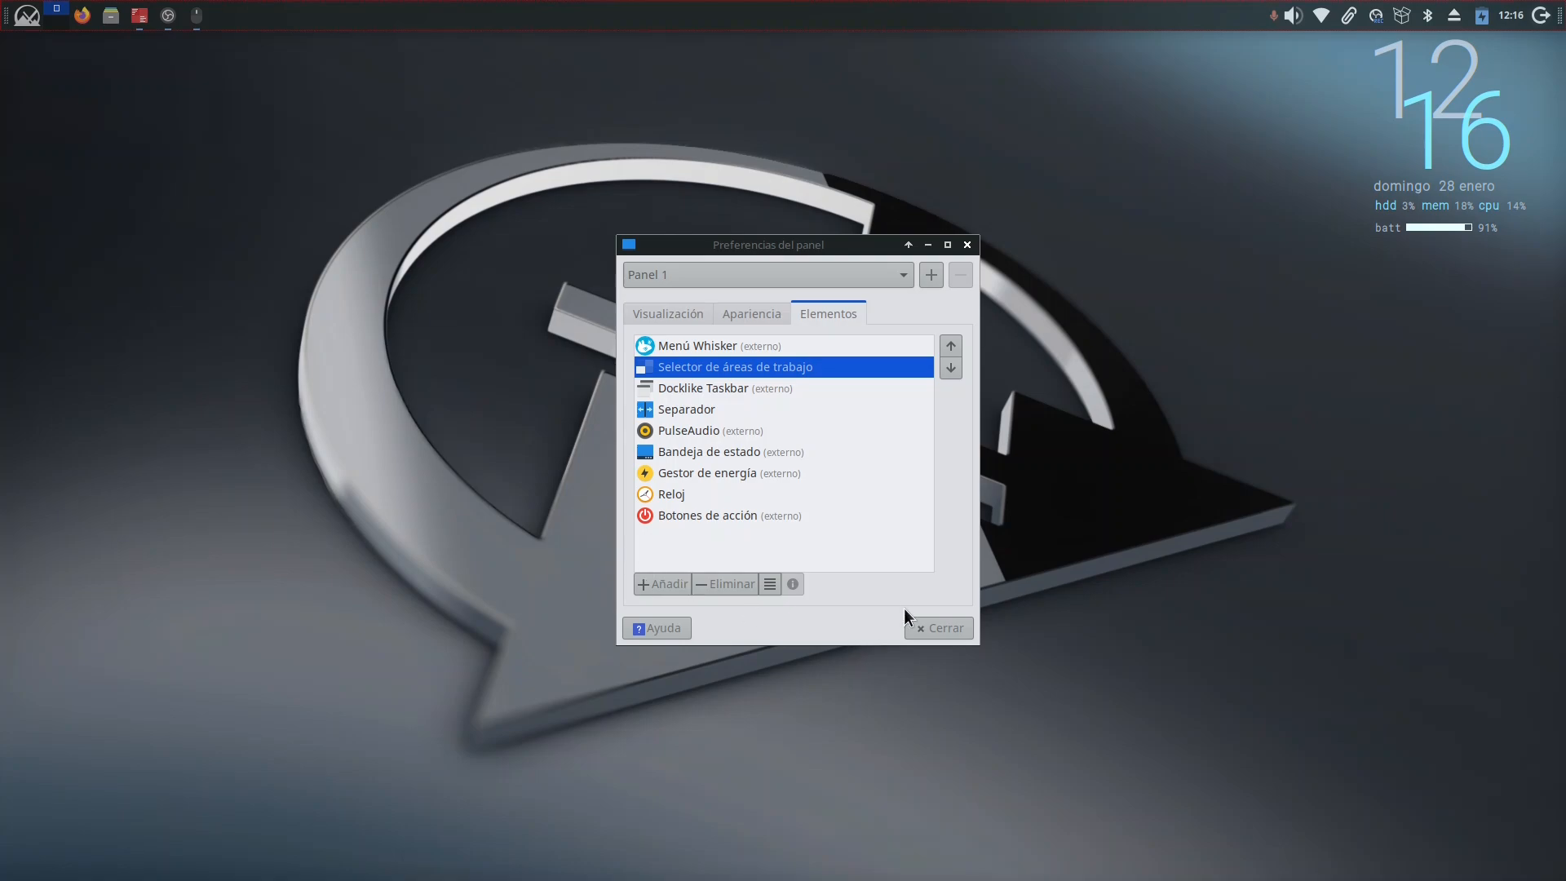
pyautogui.click(938, 627)
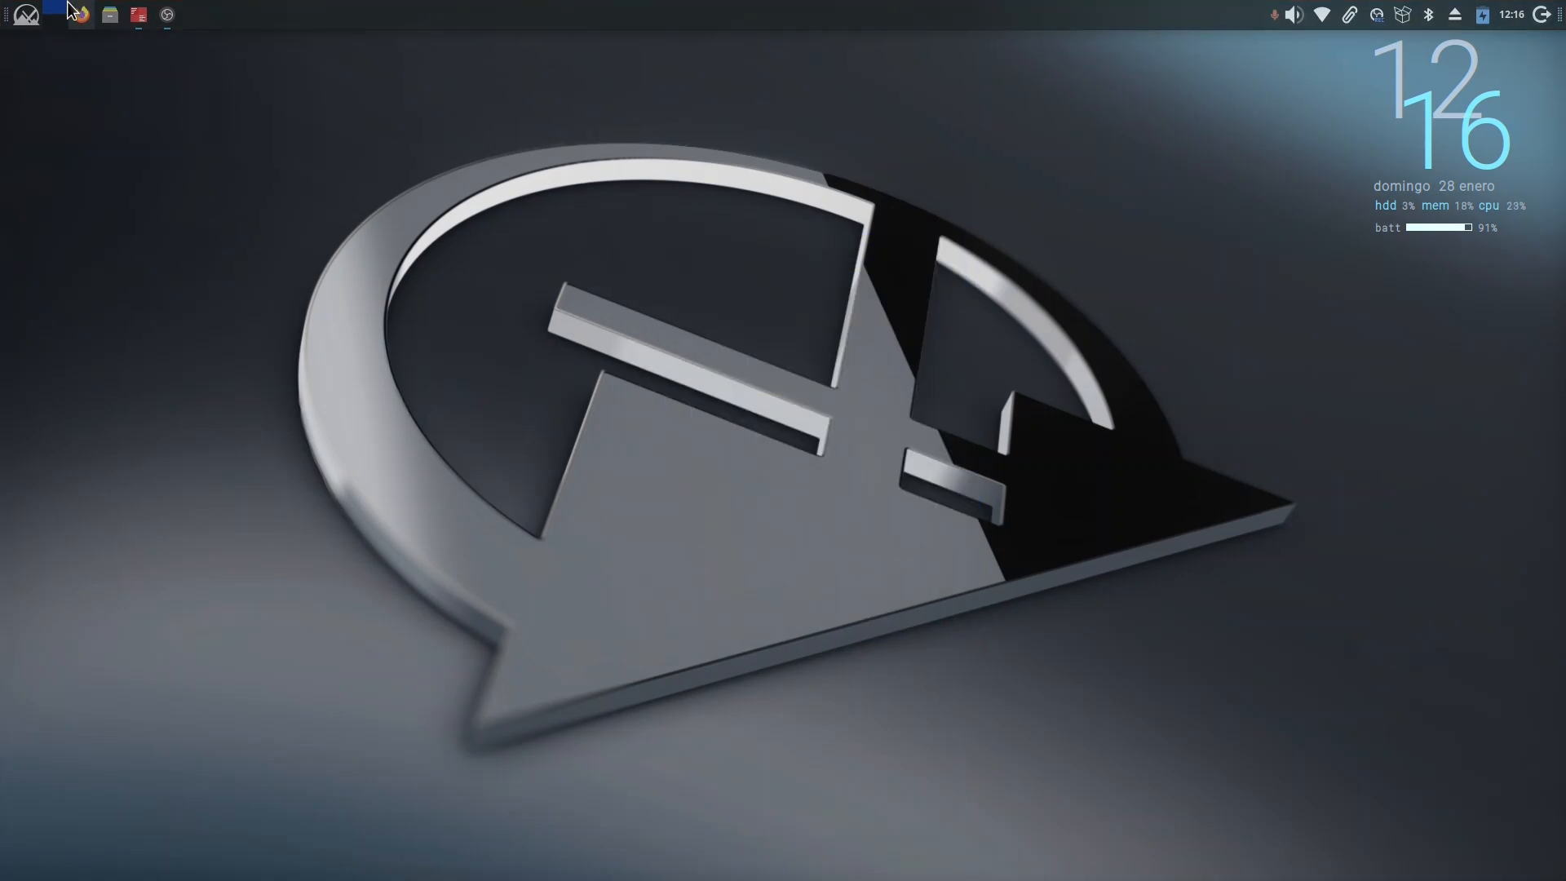
# Step: Try the workspace switcher and look through the applications menu categories, including Multimedia and MX Herramientas
pyautogui.click(26, 14)
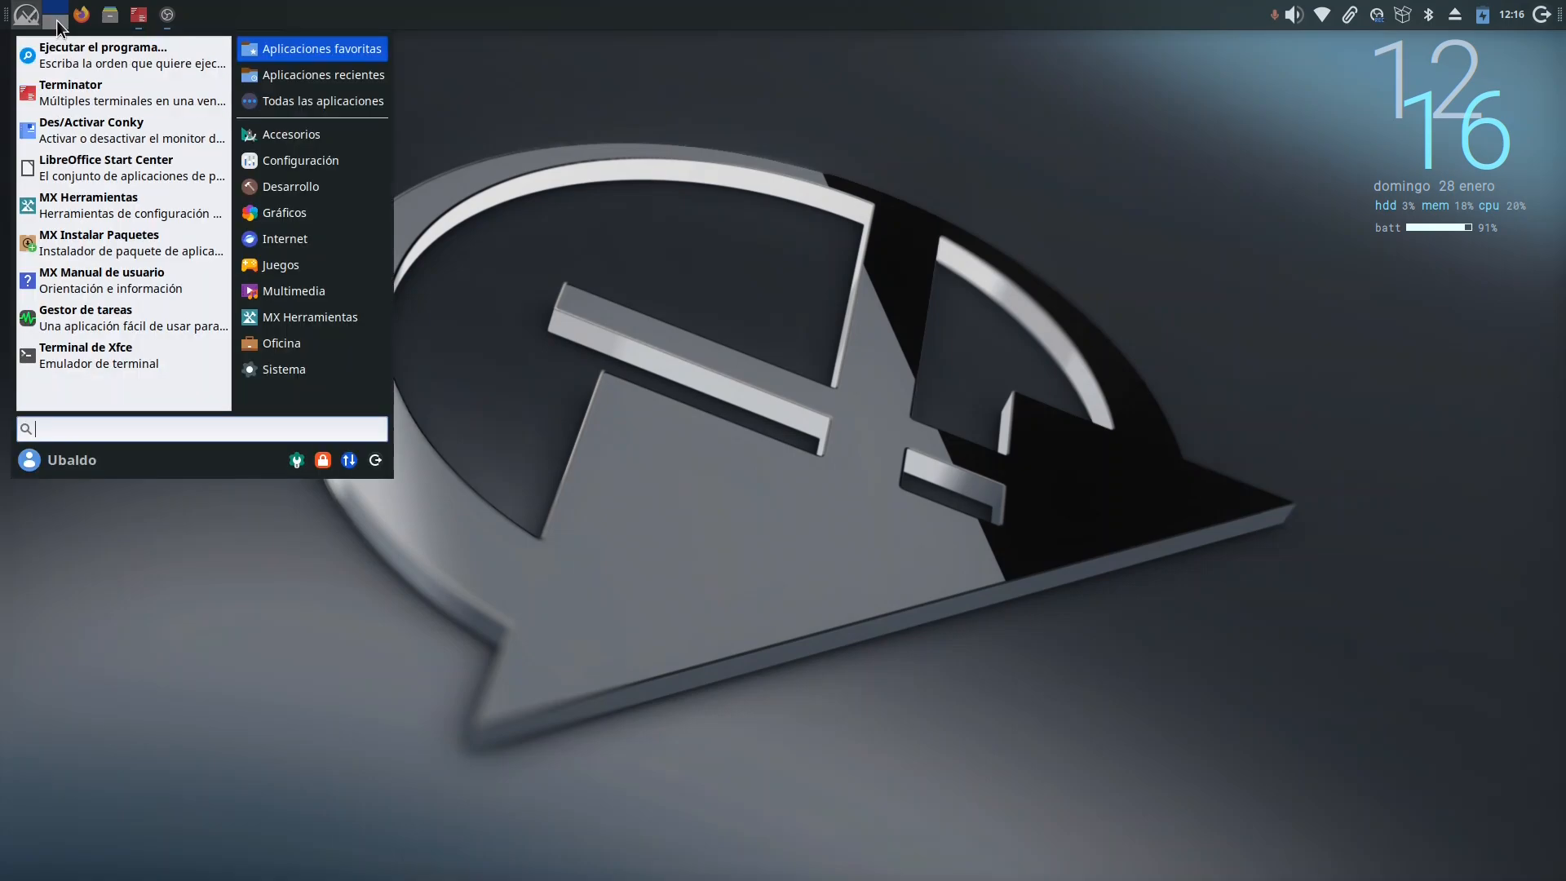
pyautogui.click(56, 20)
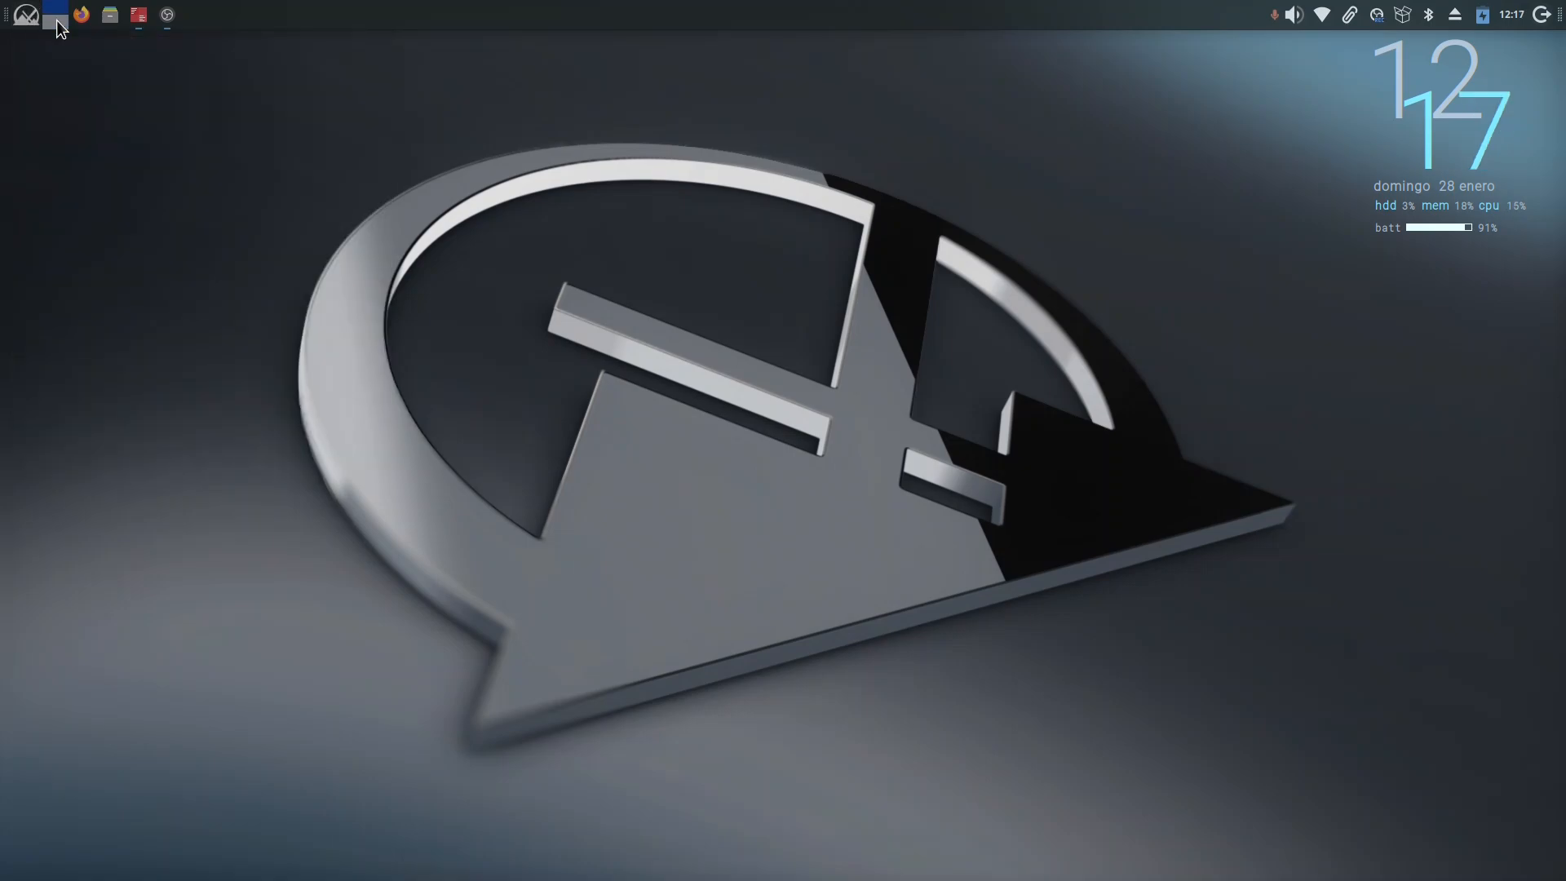
pyautogui.scroll(1, 56, 20)
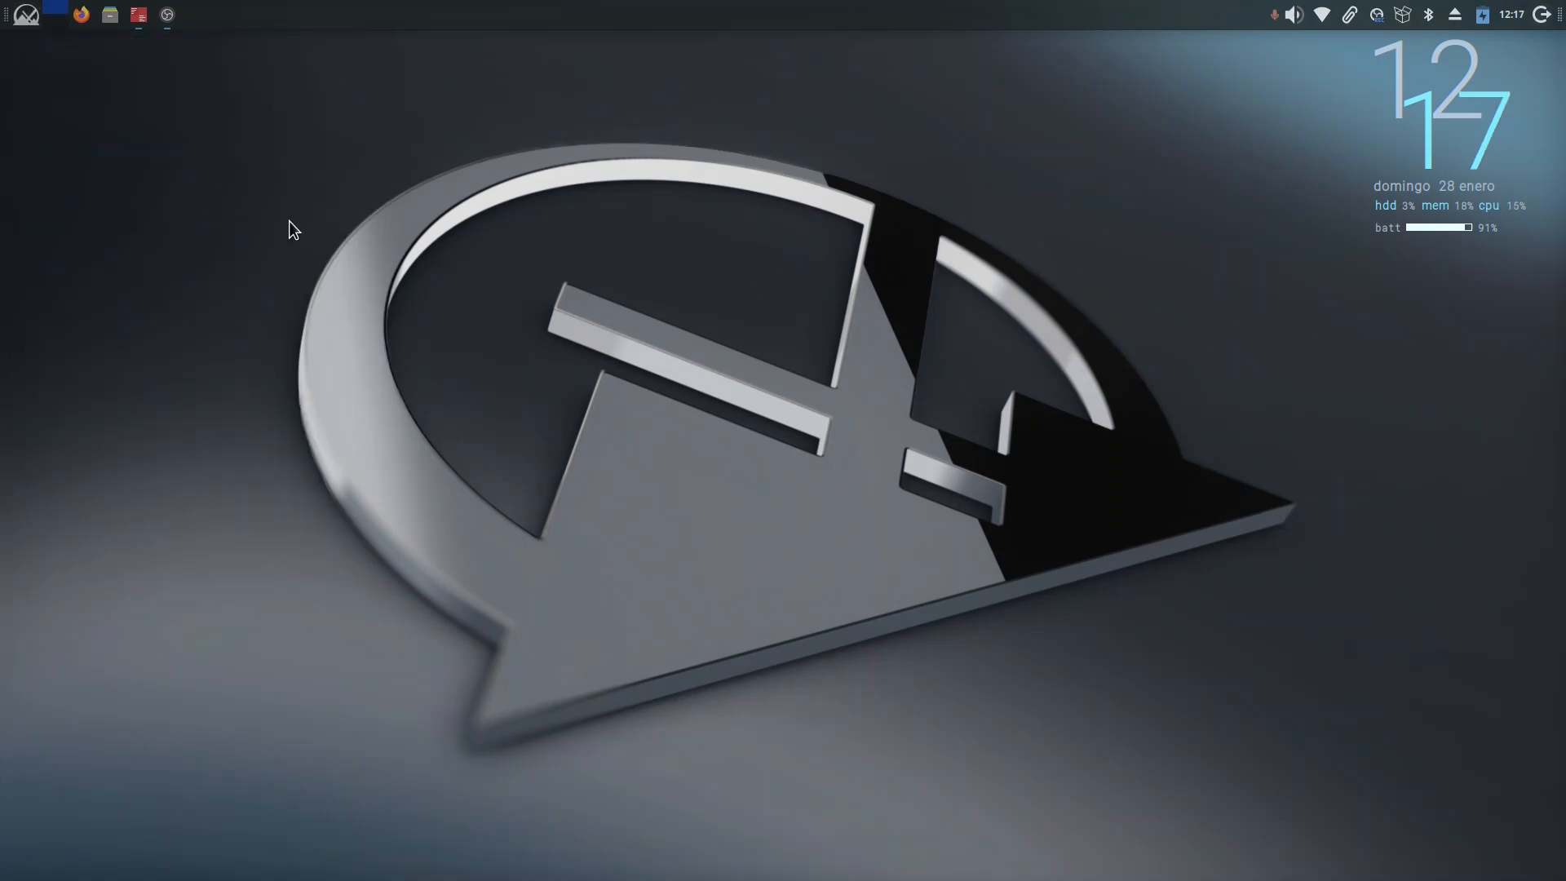
pyautogui.click(28, 25)
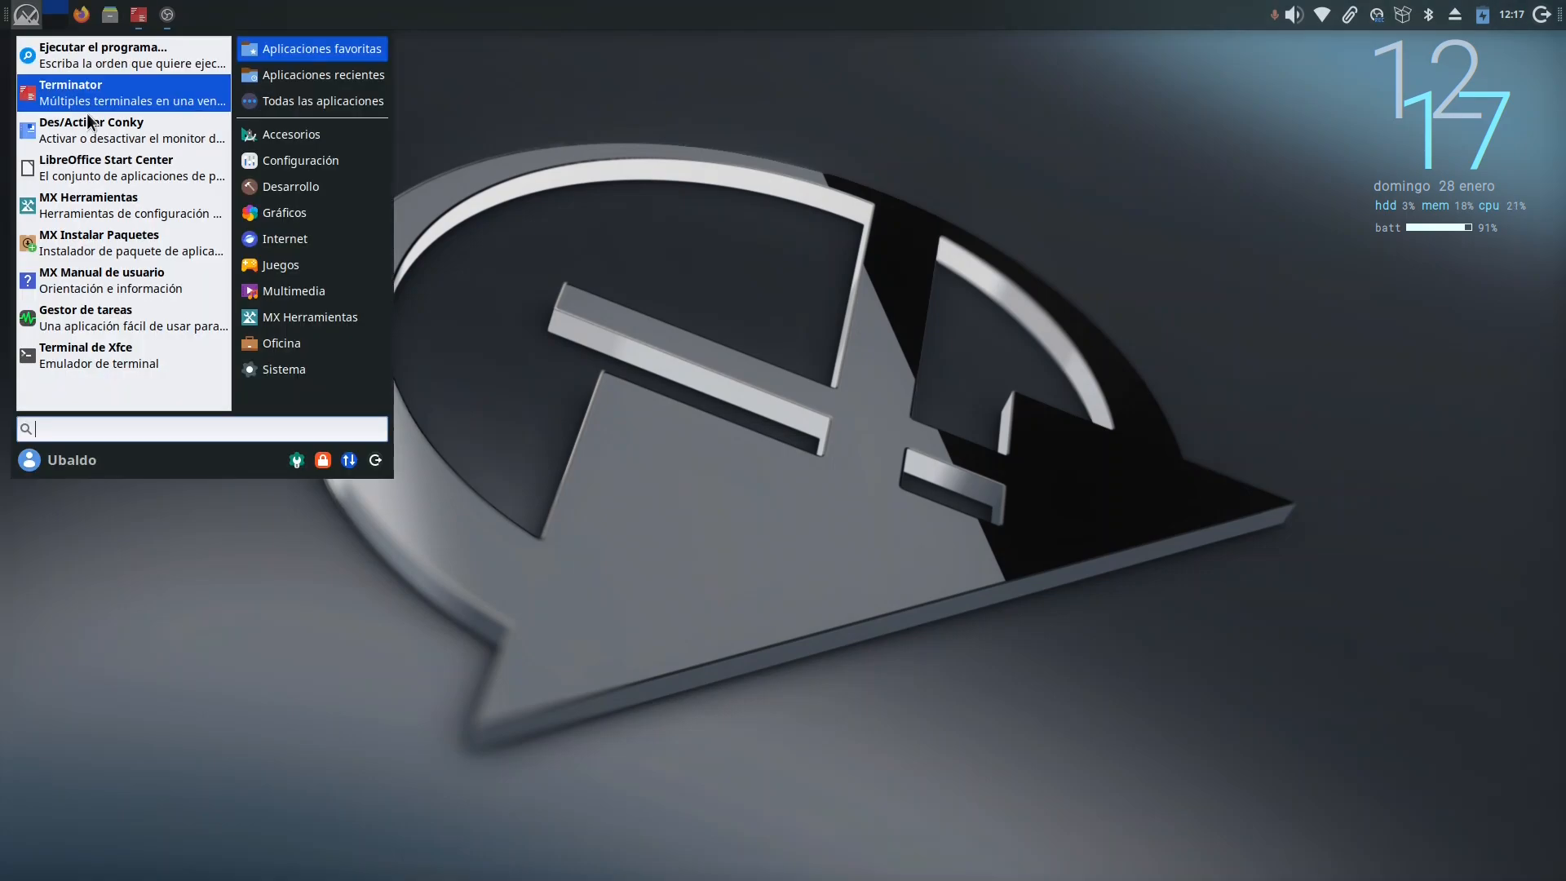
pyautogui.moveTo(297, 274)
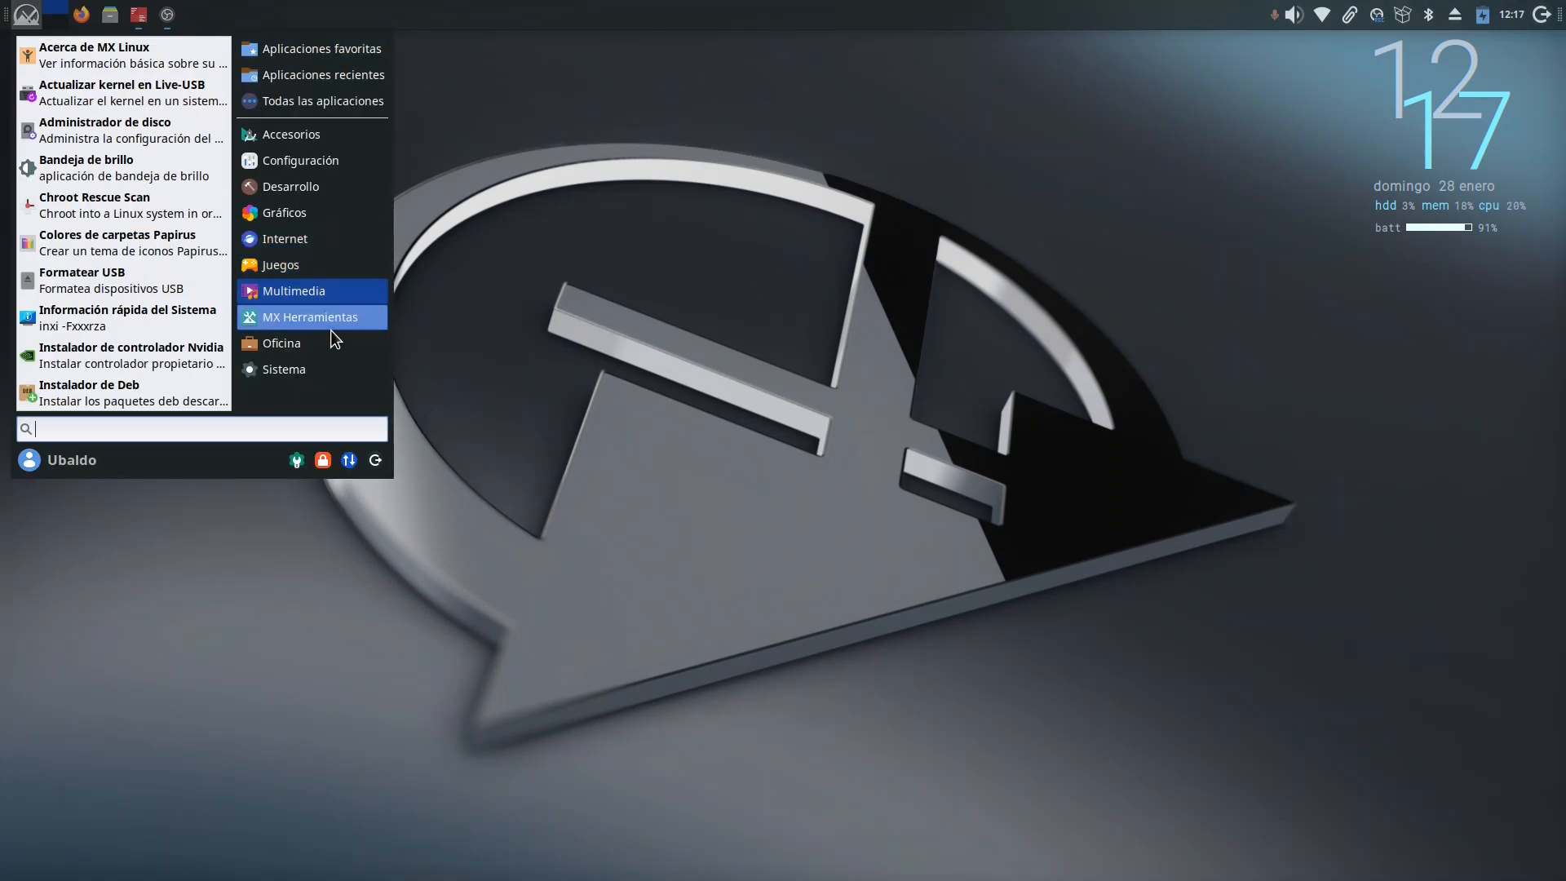
pyautogui.moveTo(329, 342)
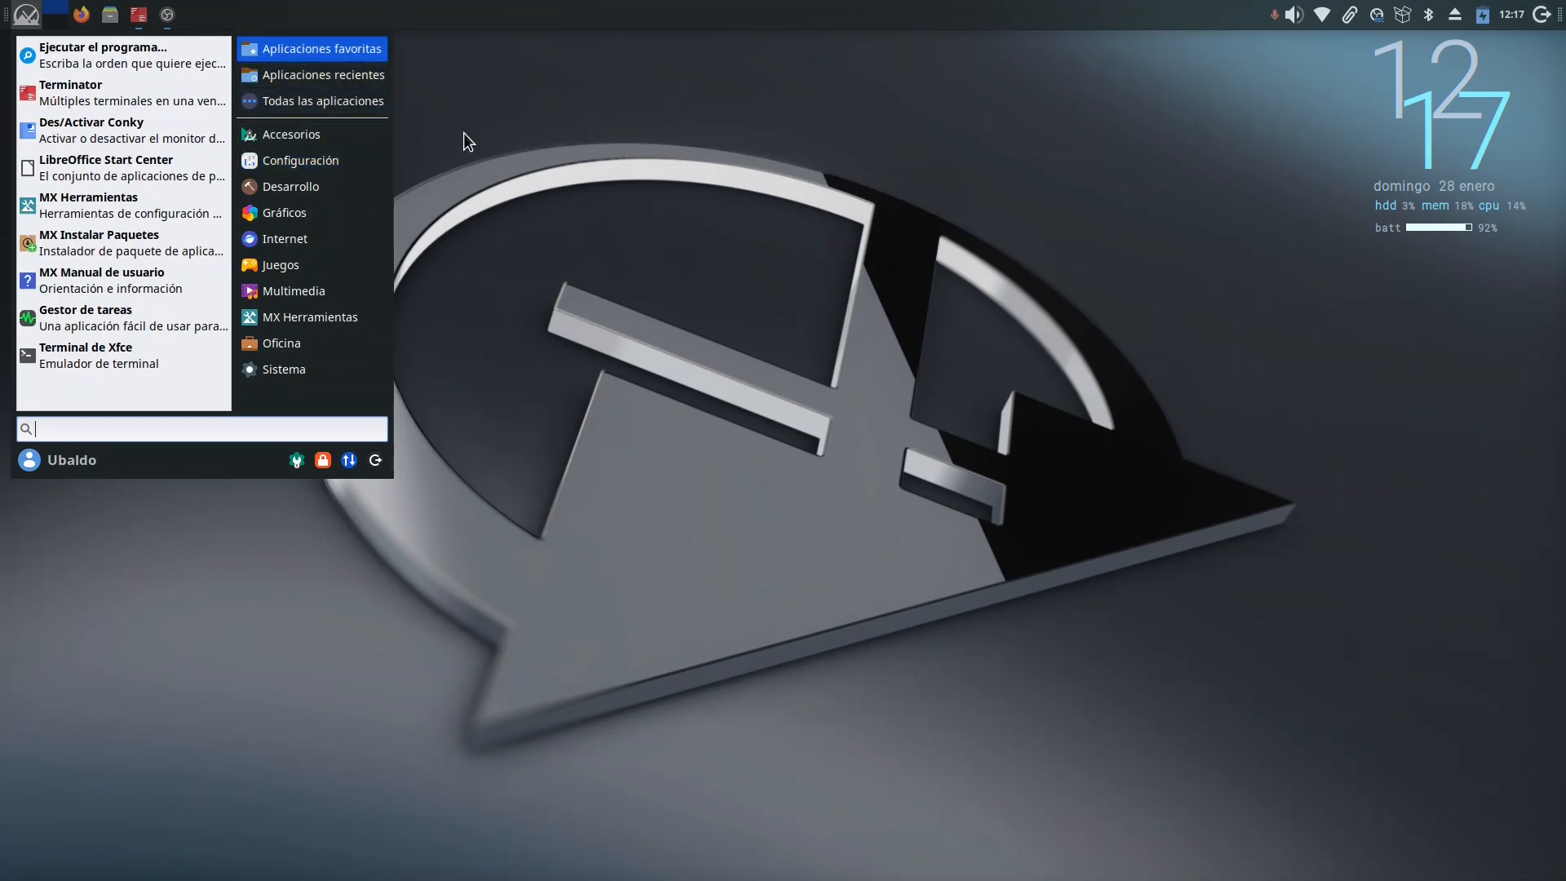
# Step: Switch to the Terminator window and enter the command sudo apt install plank in the lower terminal pane
pyautogui.click(138, 16)
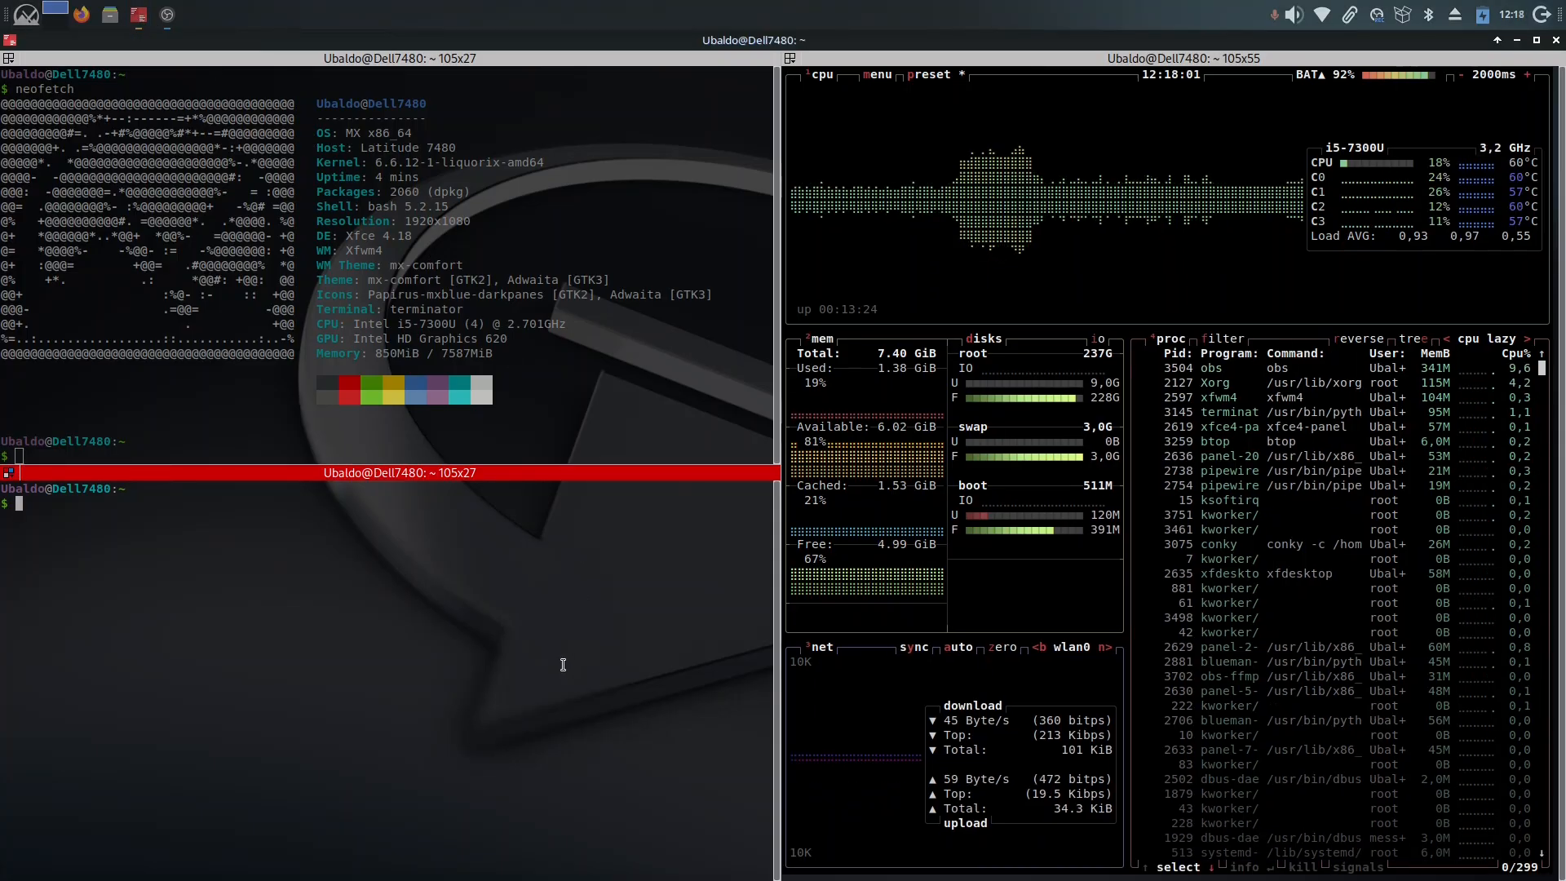
pyautogui.write('sudo apt')
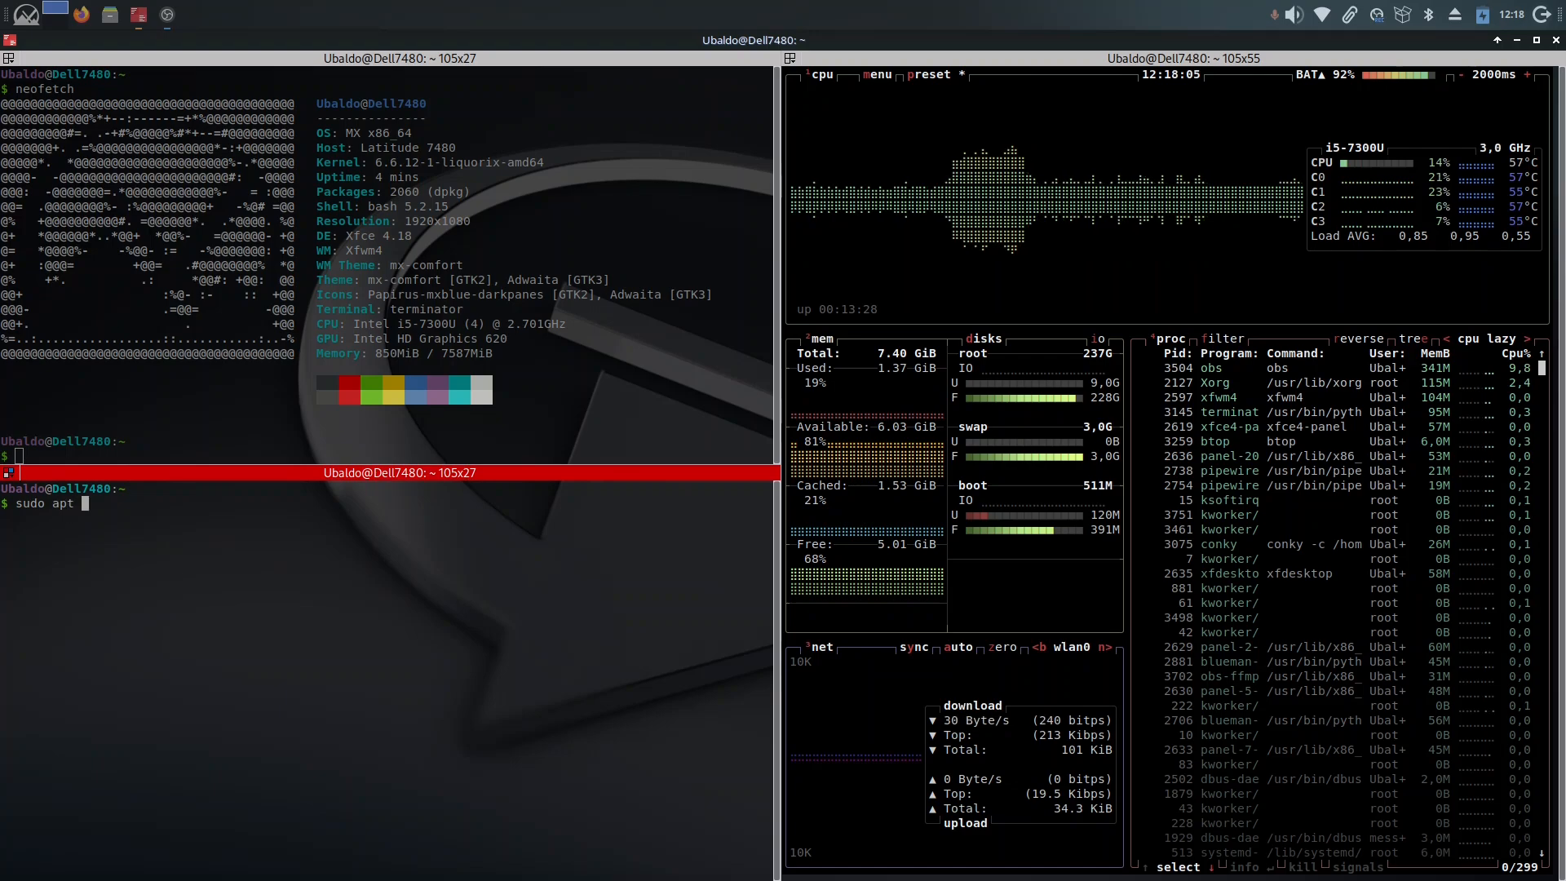
pyautogui.write(' plank')
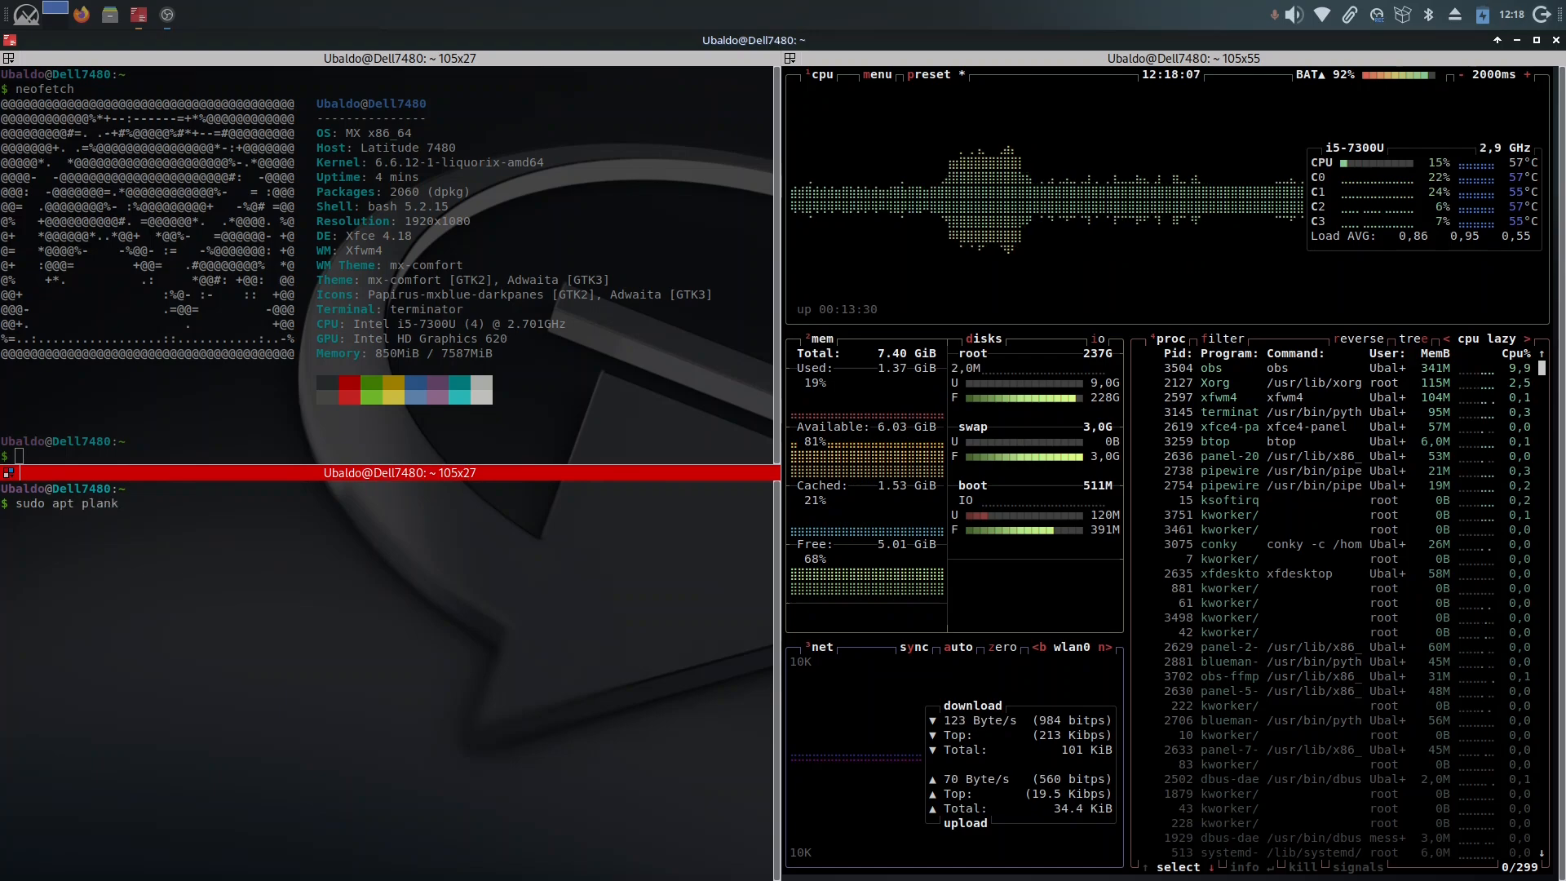
pyautogui.press('BackSpace')
pyautogui.press('BackSpace')
pyautogui.press('BackSpace')
pyautogui.press('BackSpace')
pyautogui.press('BackSpace')
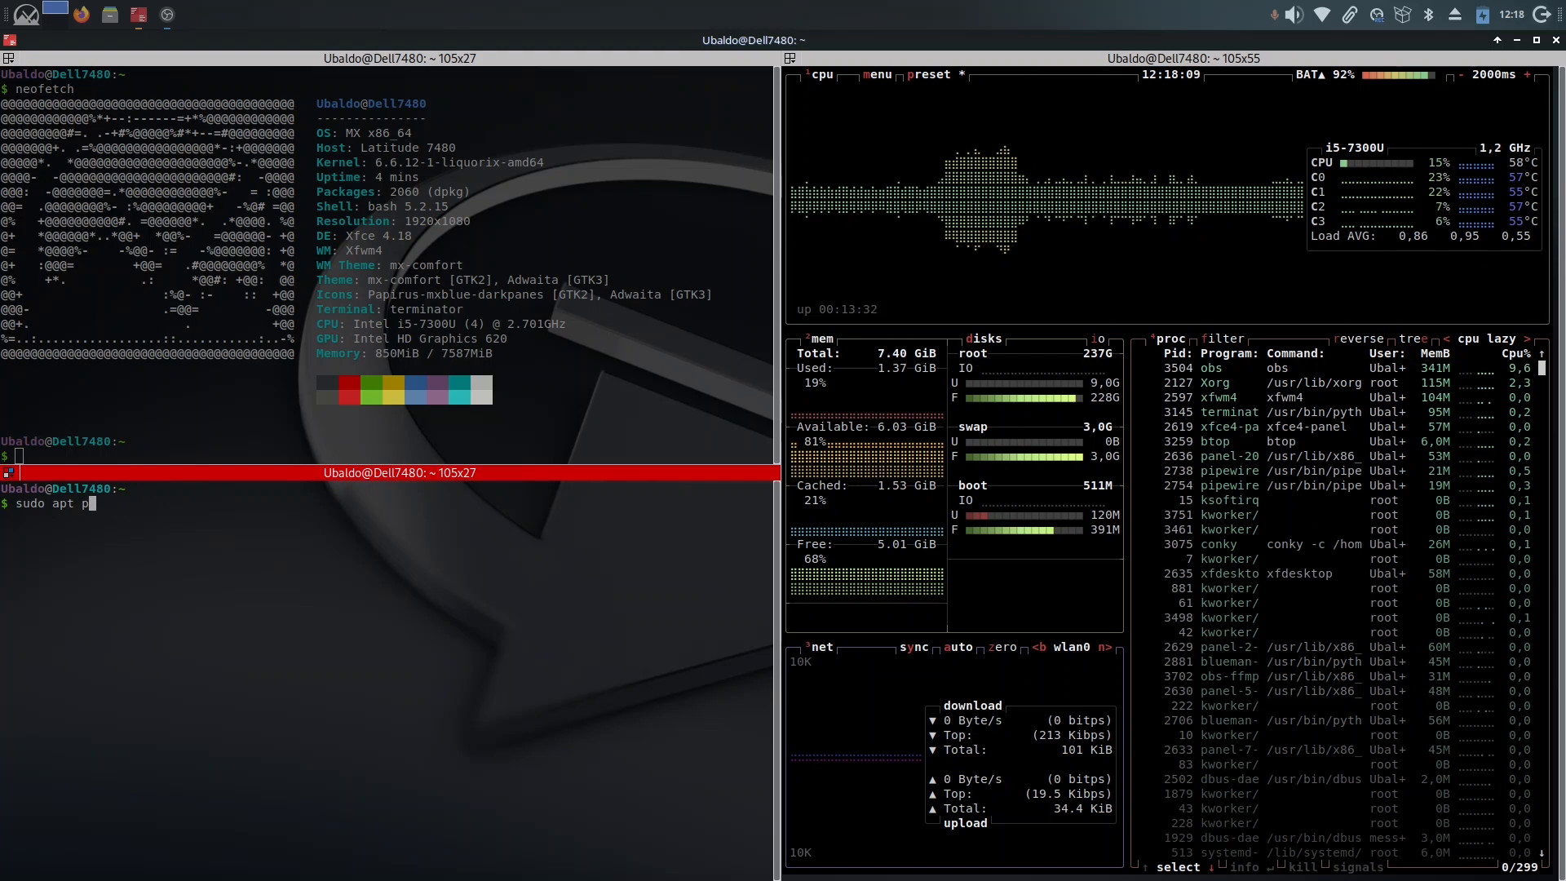
pyautogui.write('install')
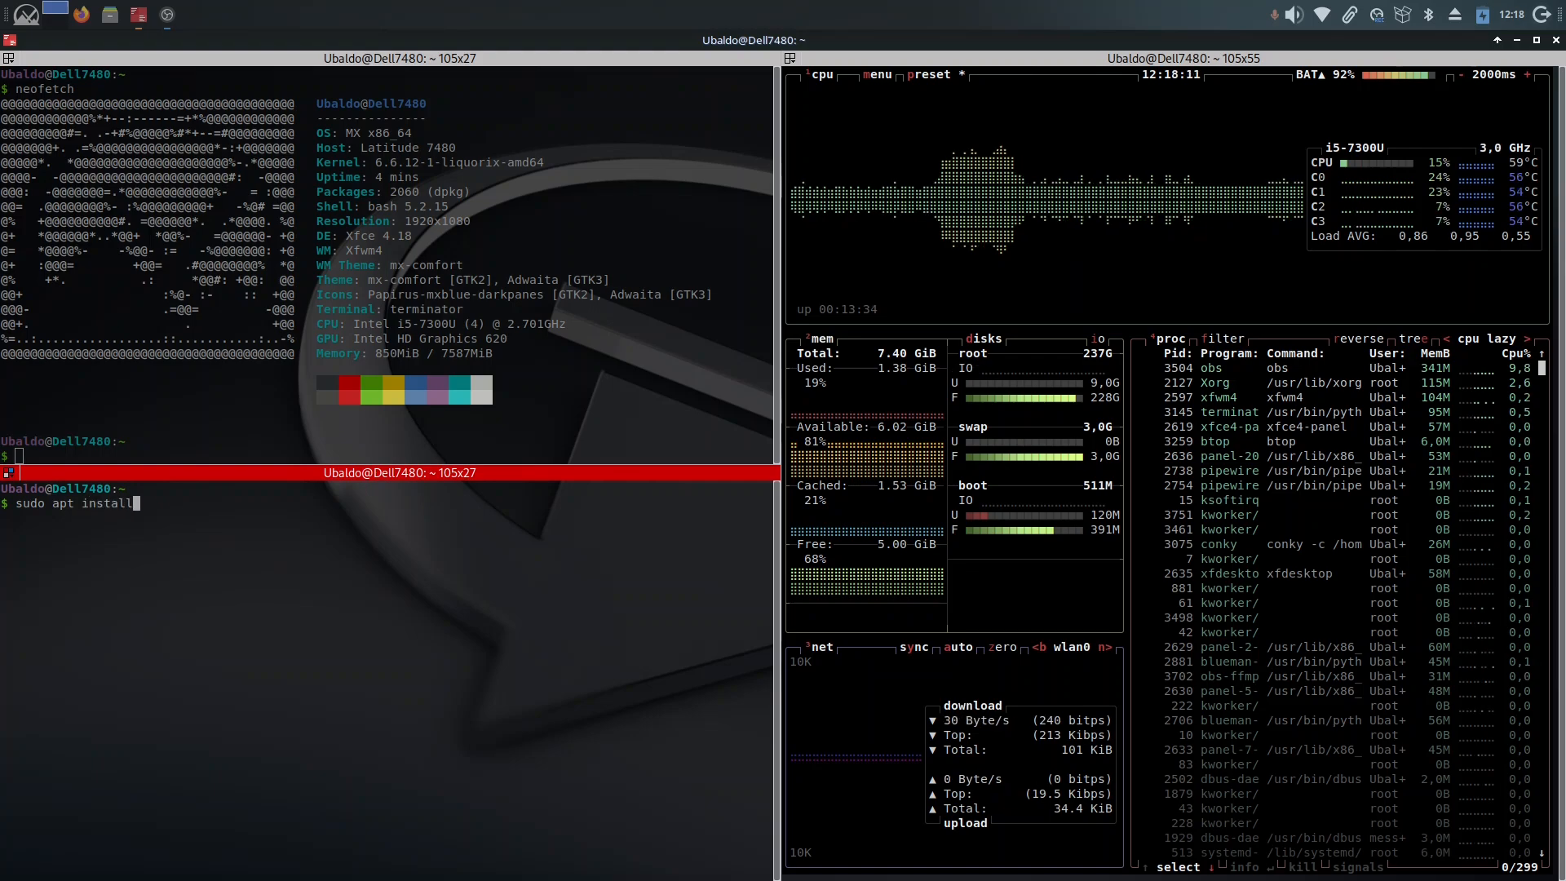
pyautogui.write(' plank')
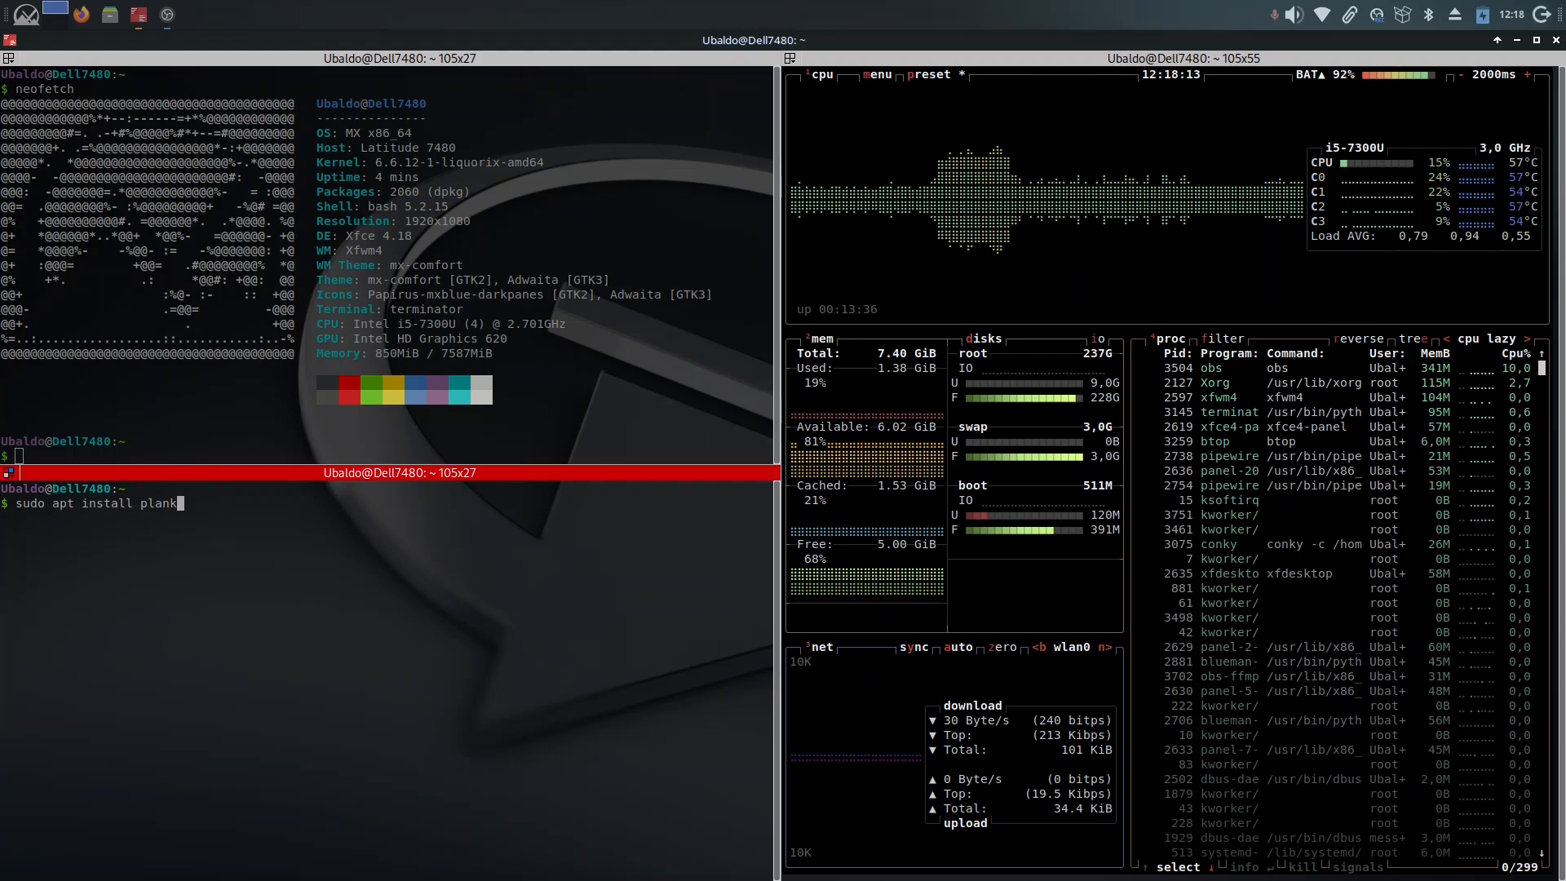
# Step: Run the Plank installation, authenticating with the sudo account password and answering s to continue
pyautogui.press('Return')
pyautogui.write('******')
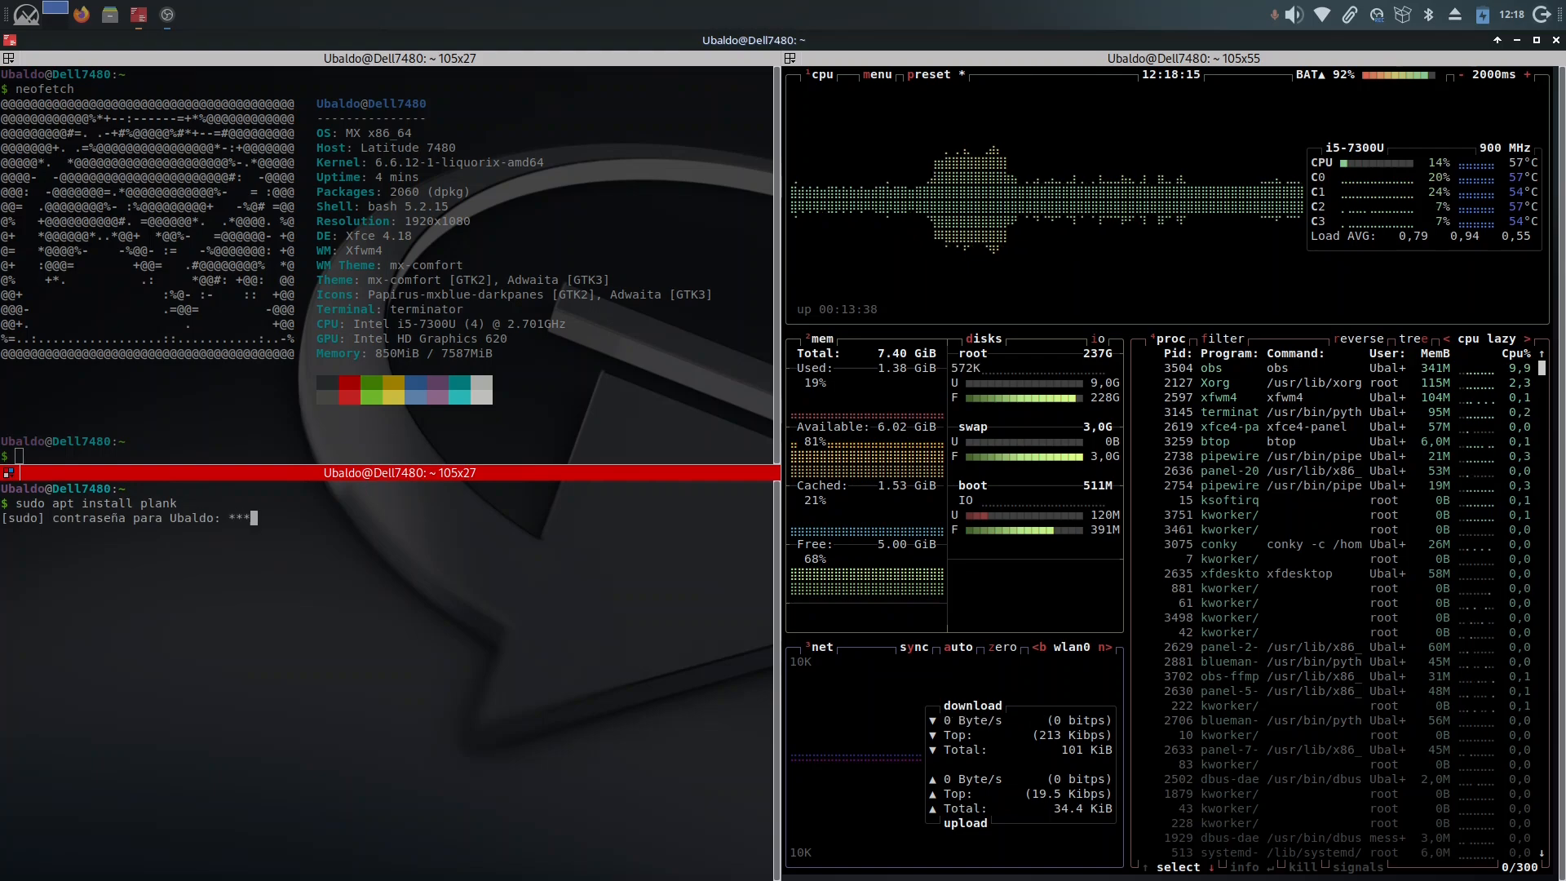
pyautogui.press('Return')
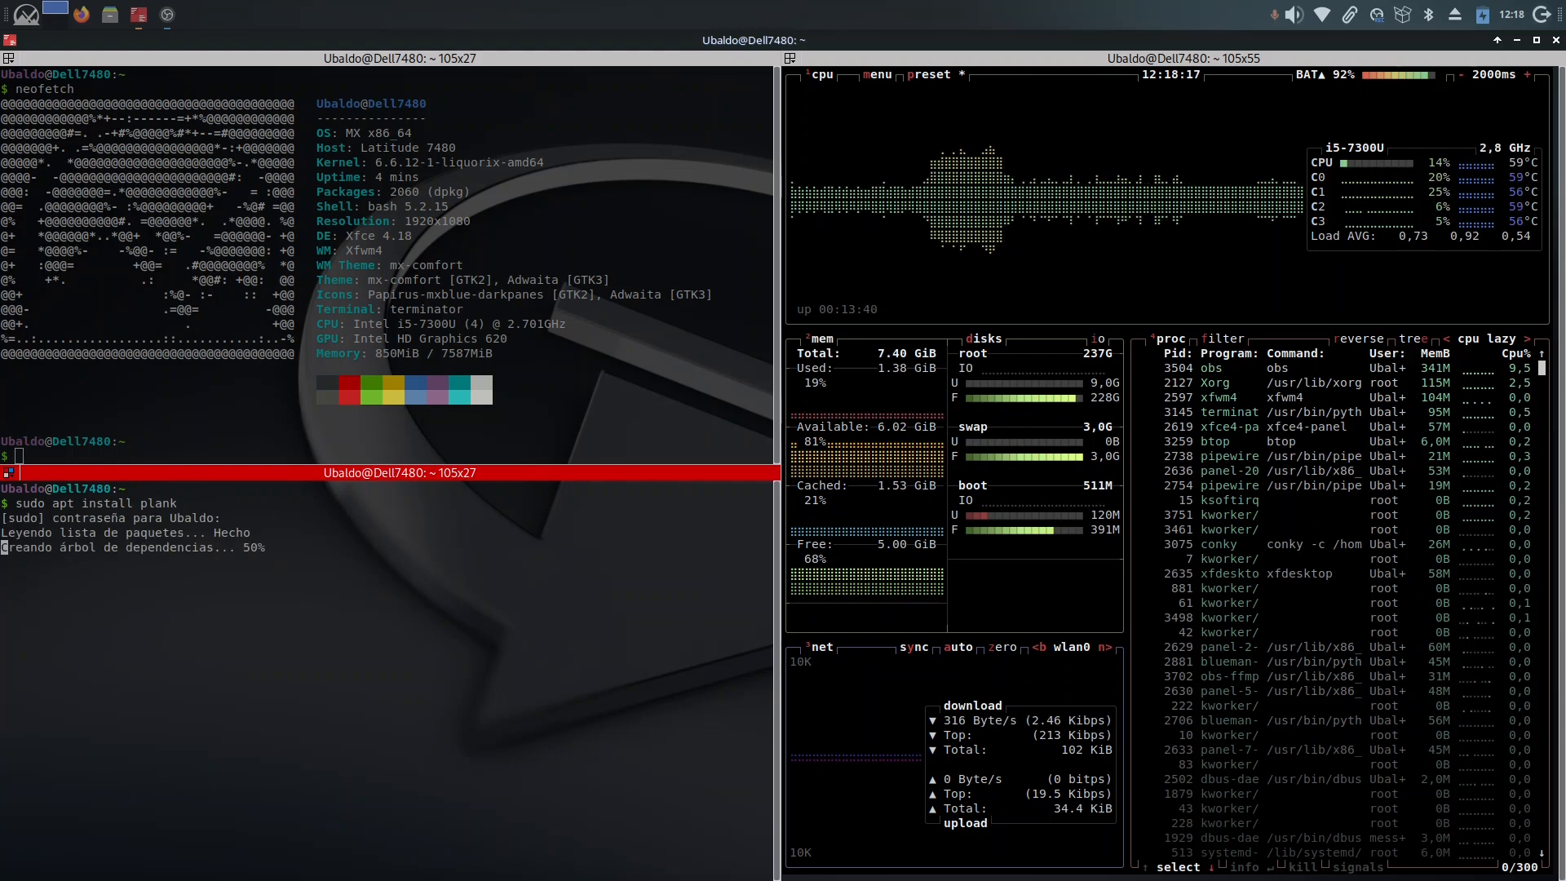
pyautogui.write('s')
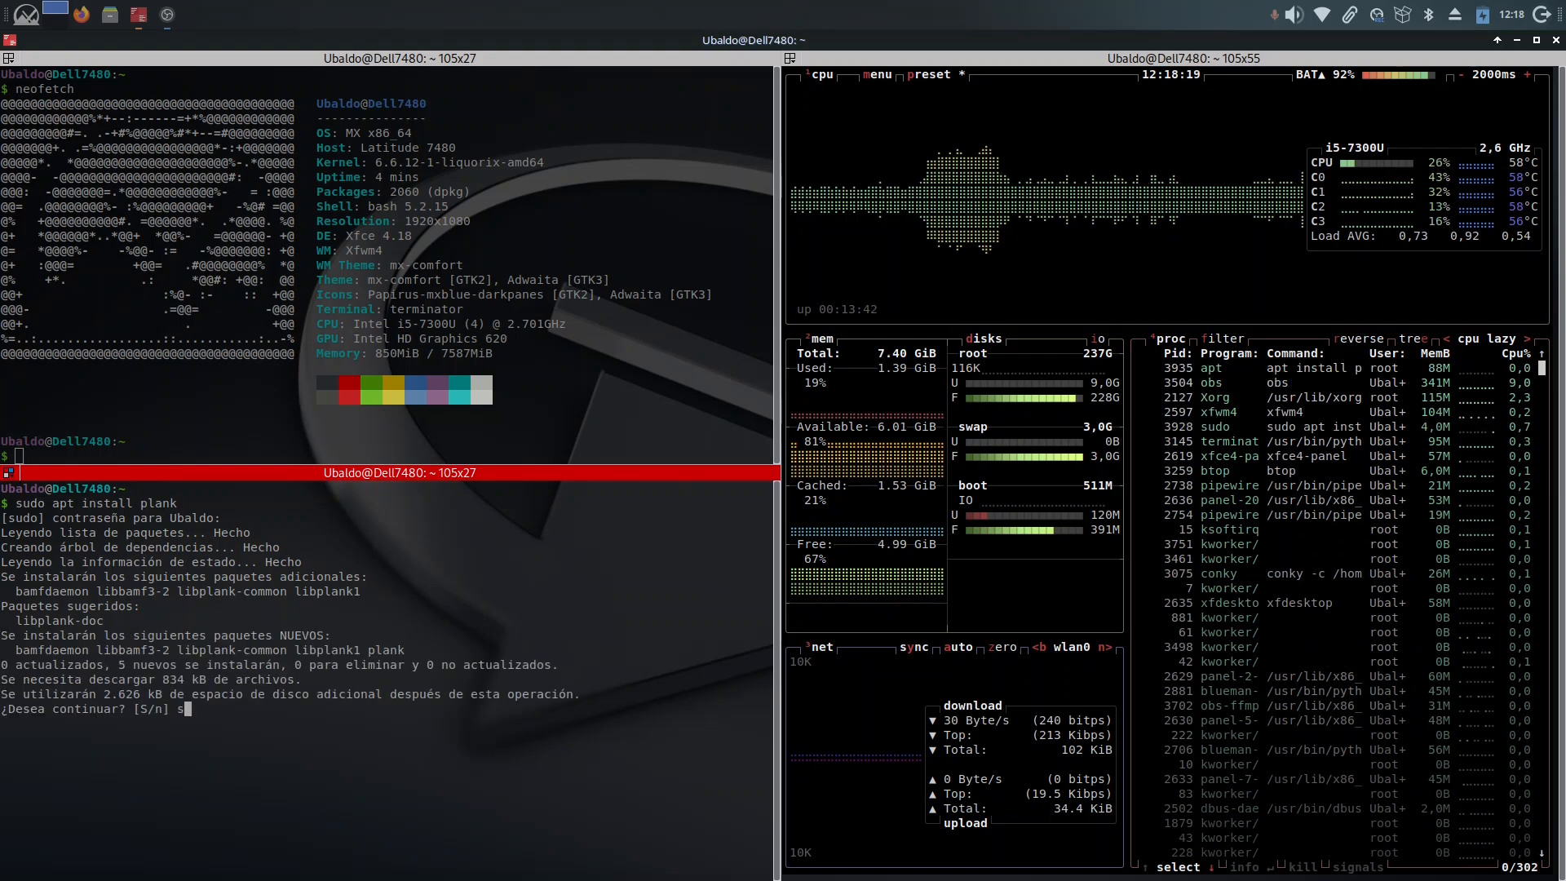
pyautogui.press('Return')
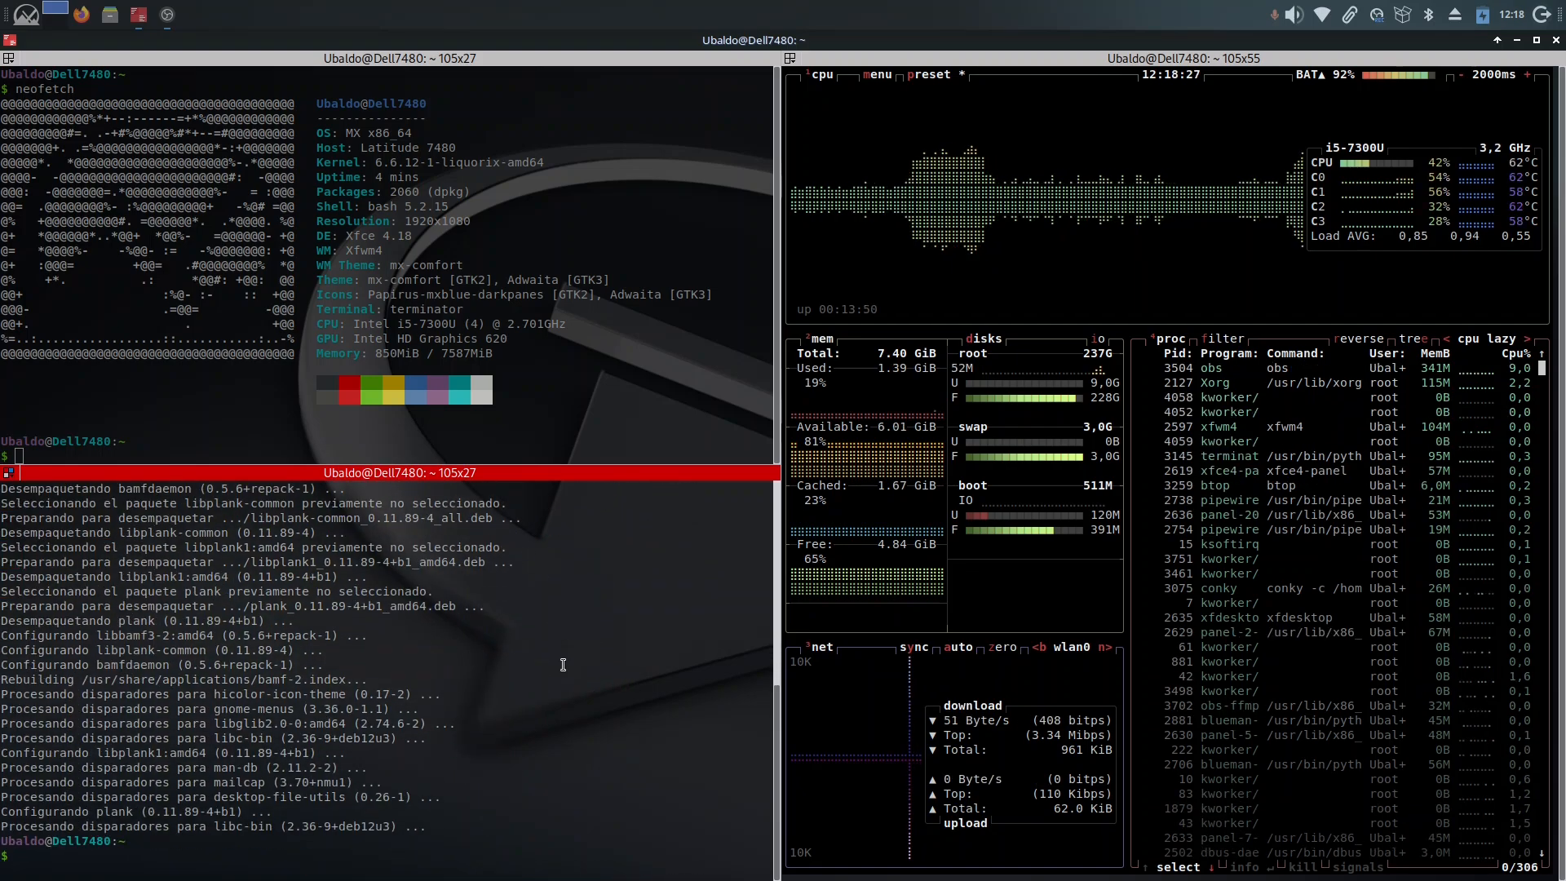
# Step: Lock Panel 1 with Bloquear el panel in the panel preferences and close the preferences
pyautogui.click(26, 15)
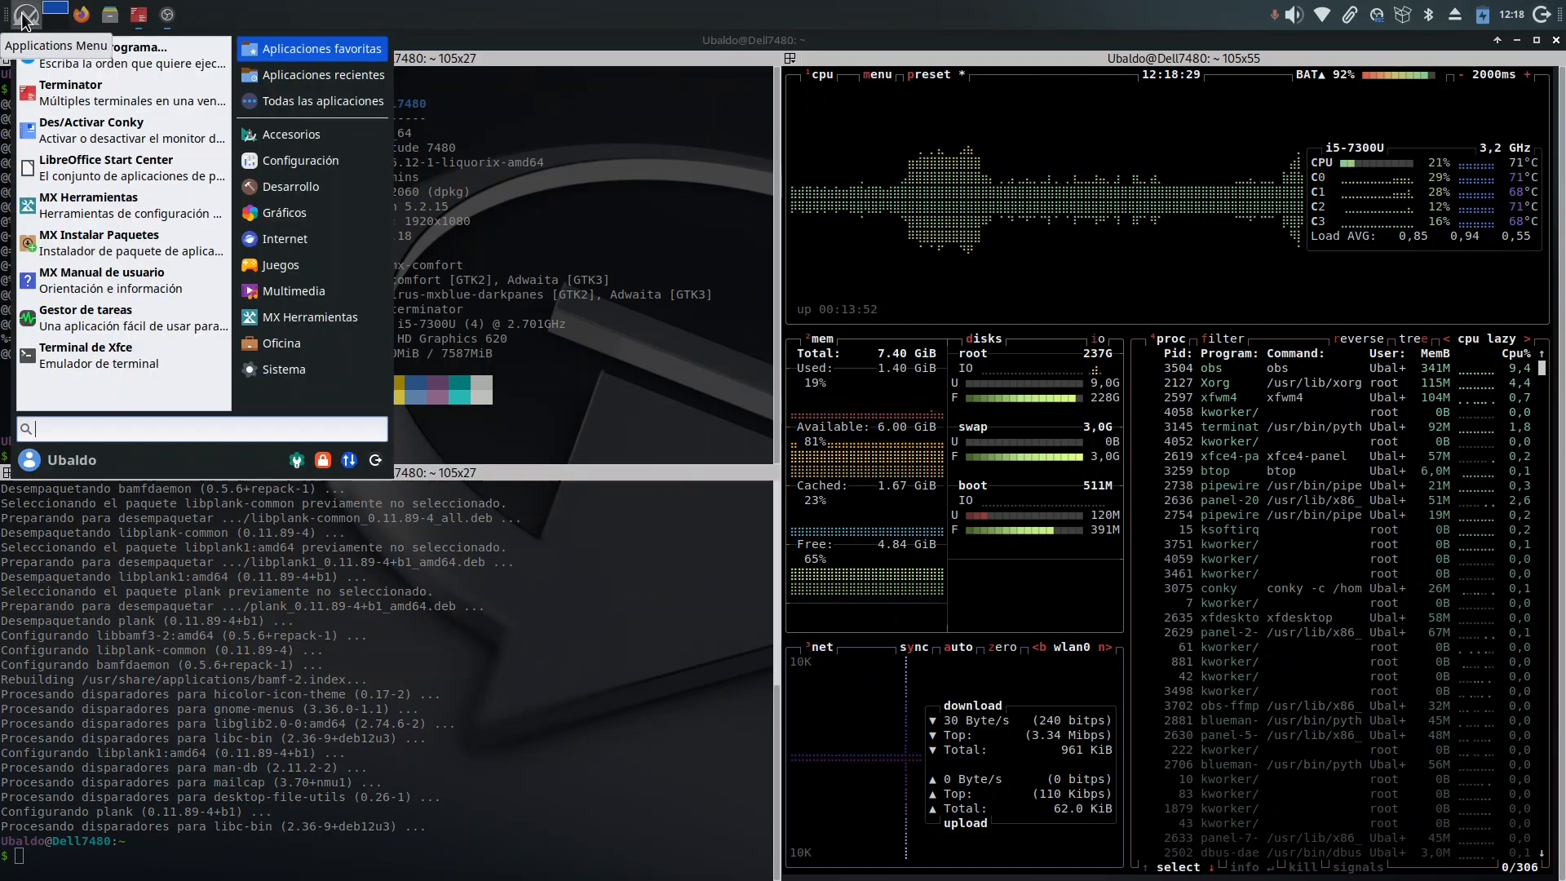
pyautogui.rightClick(526, 14)
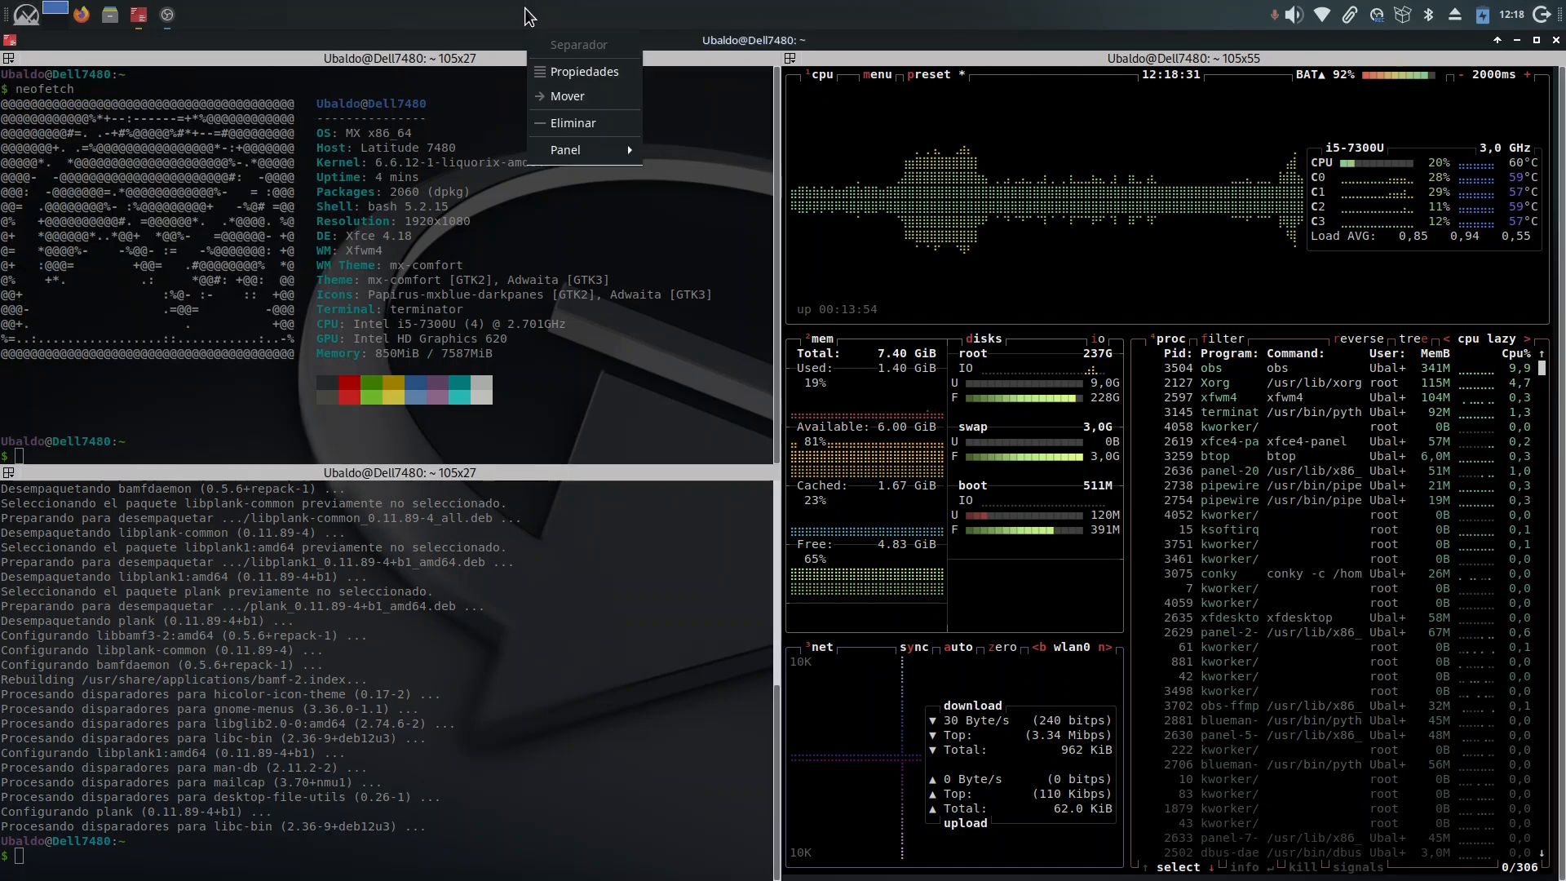
pyautogui.moveTo(587, 150)
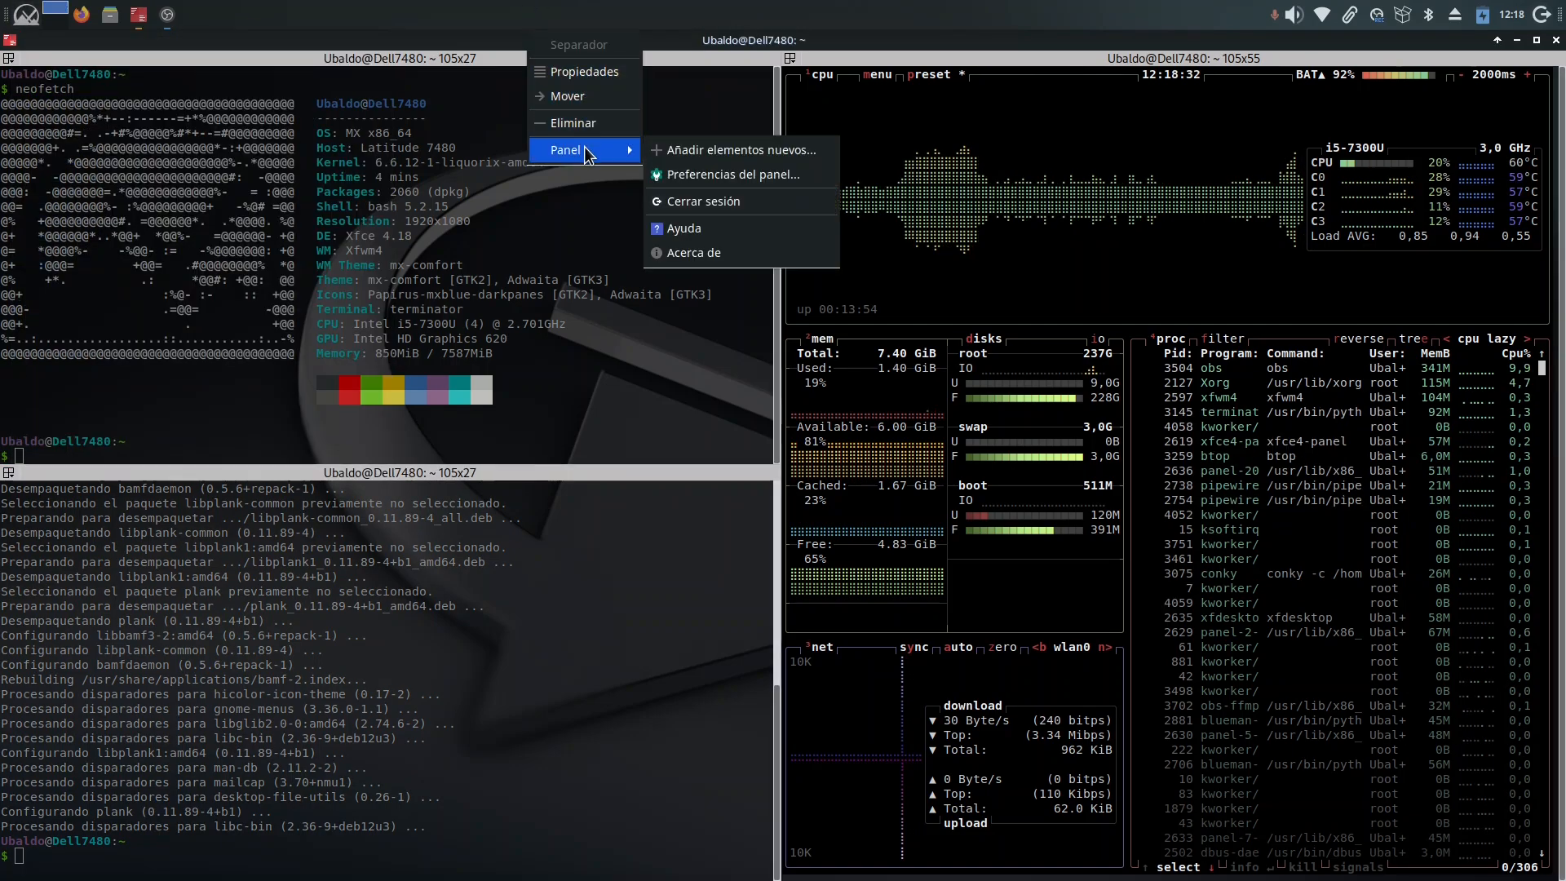
pyautogui.click(692, 176)
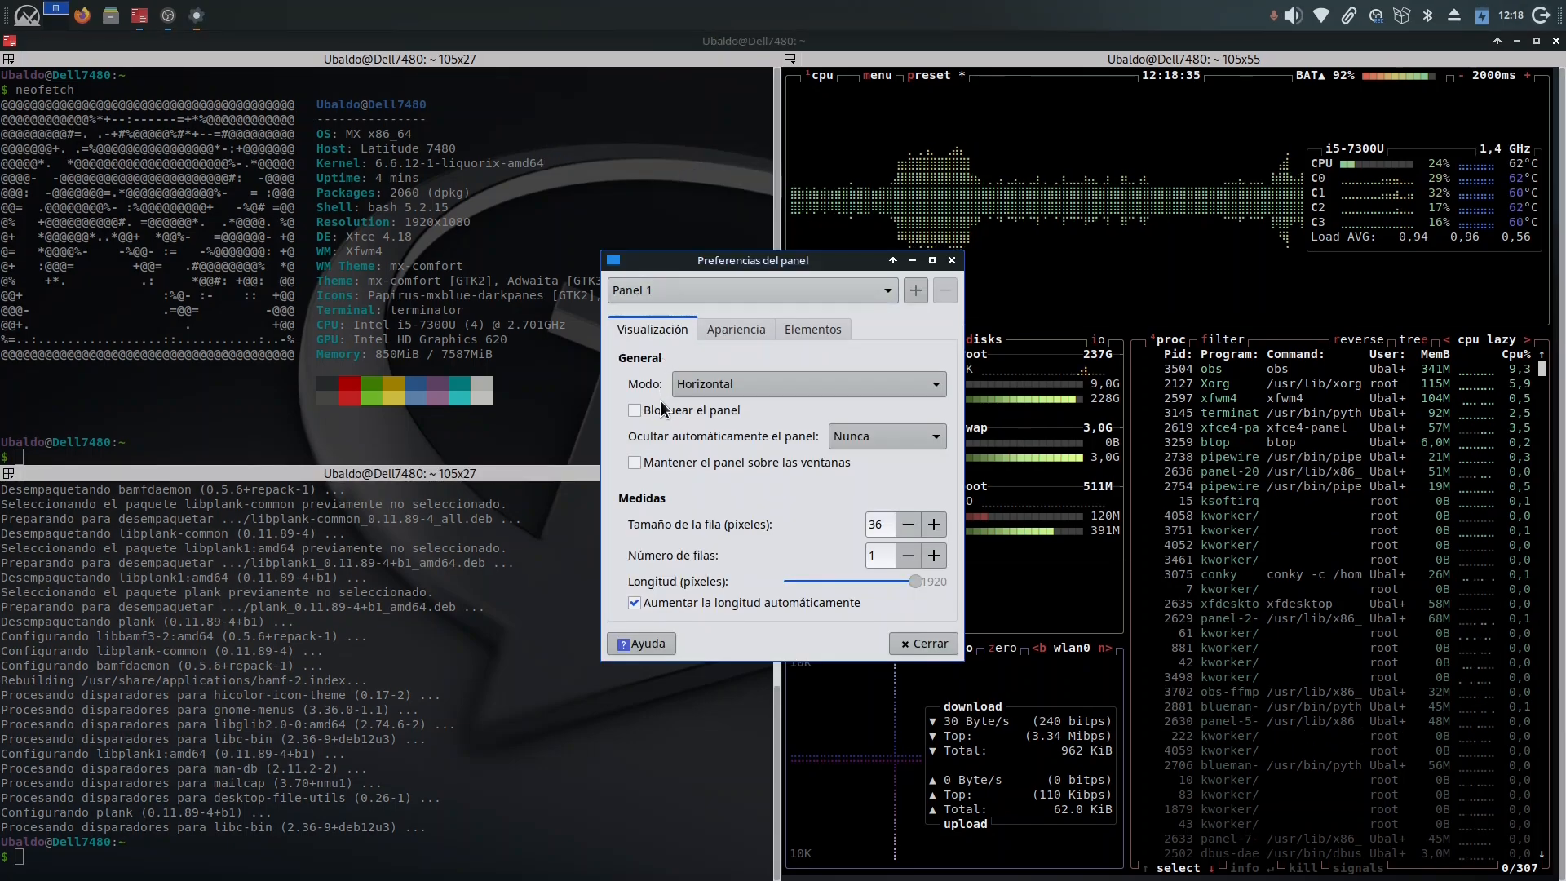
pyautogui.click(924, 644)
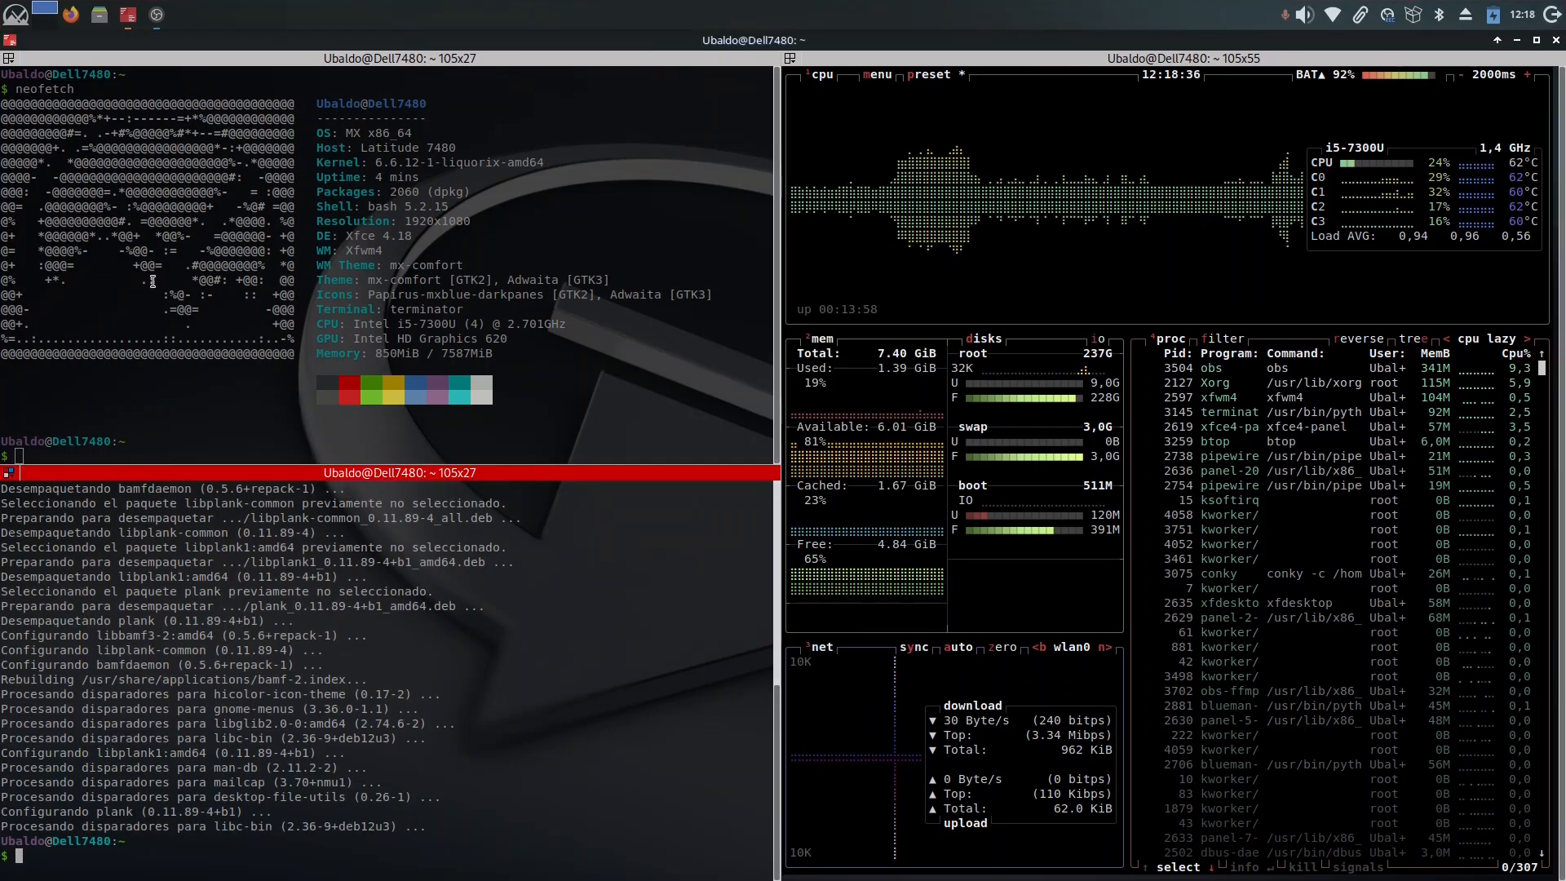
# Step: Search the applications menu for plank and launch the Plank dock
pyautogui.click(15, 14)
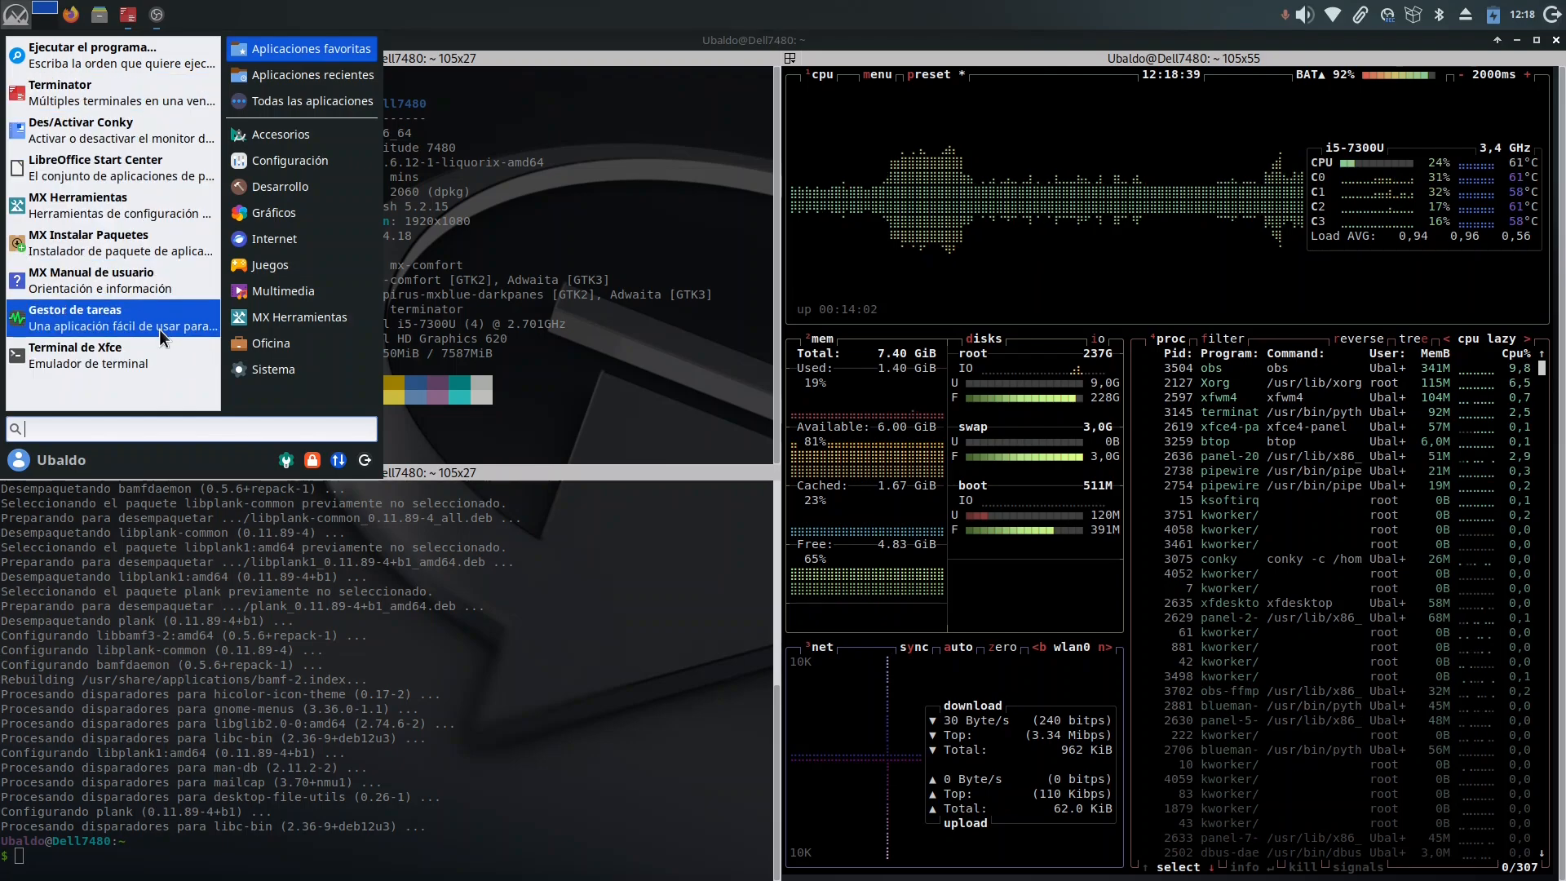
pyautogui.click(254, 315)
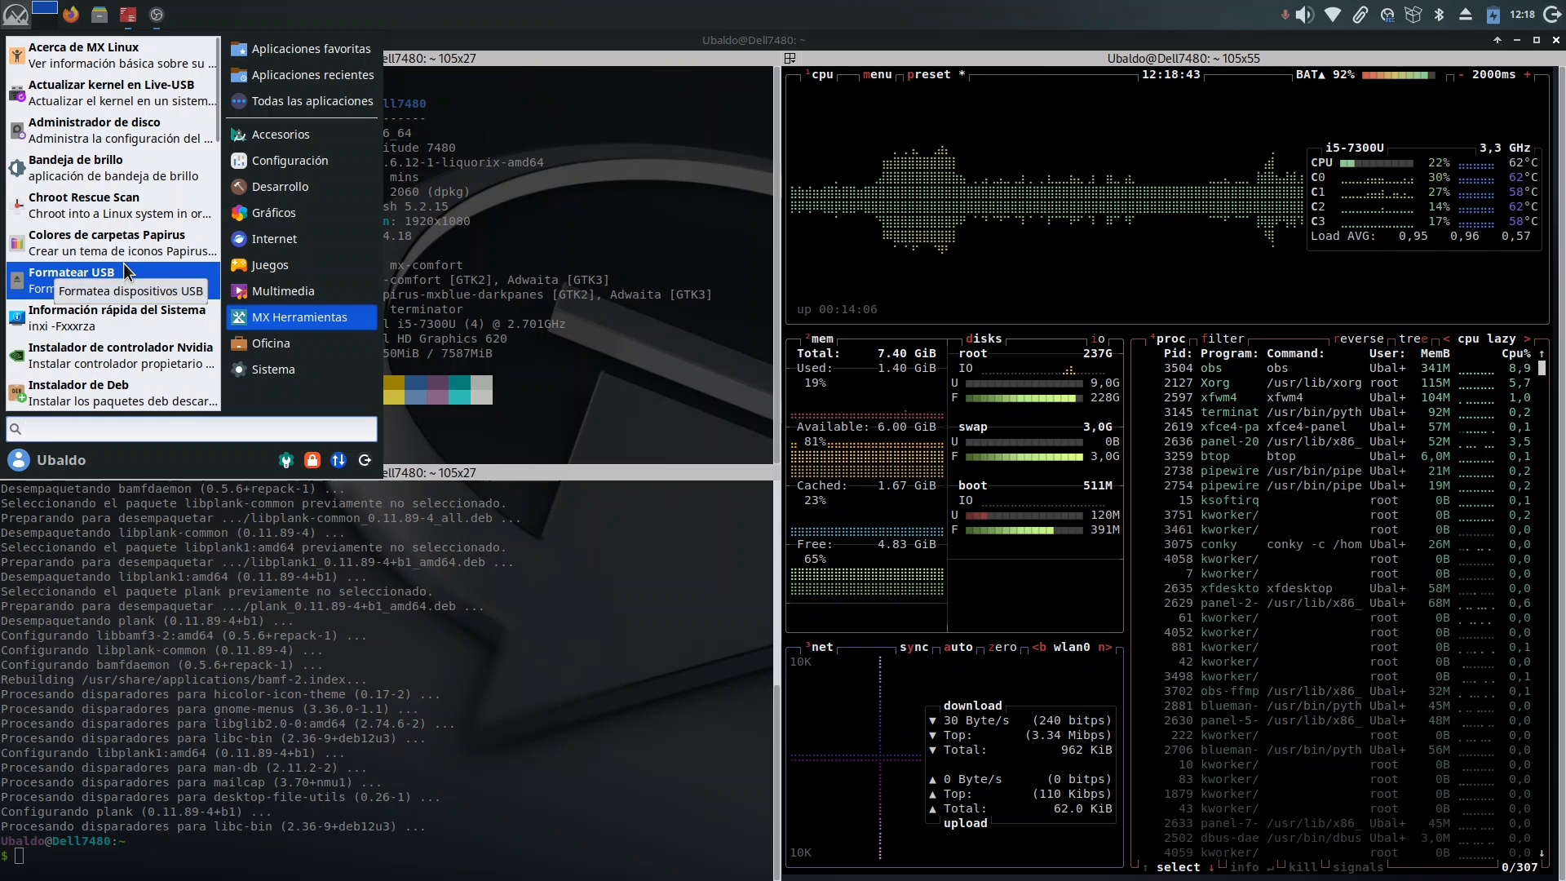
pyautogui.write('plank')
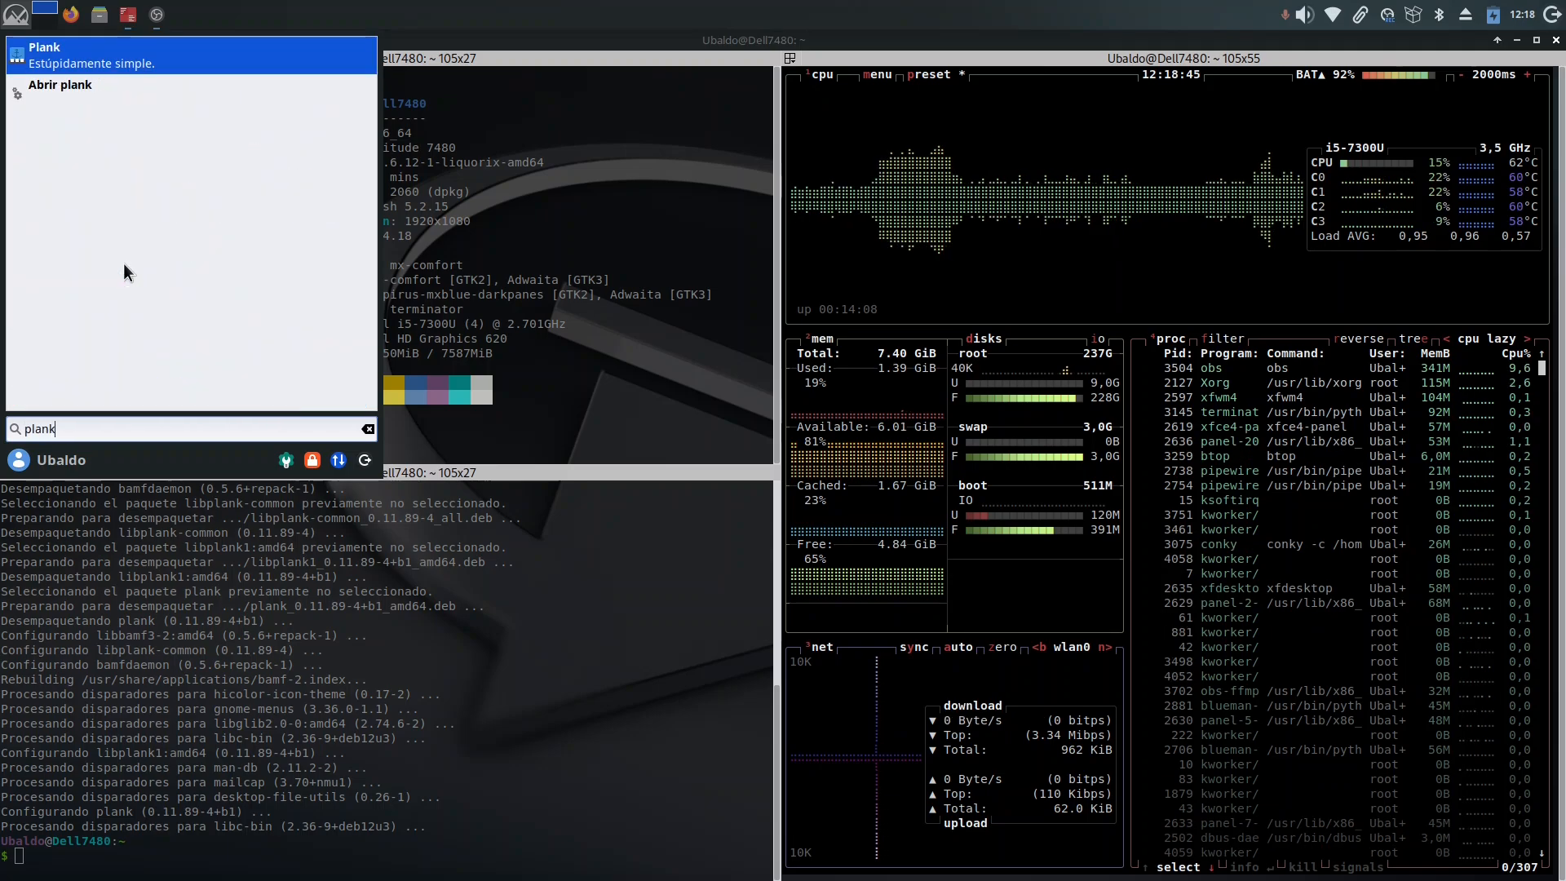
pyautogui.press('Return')
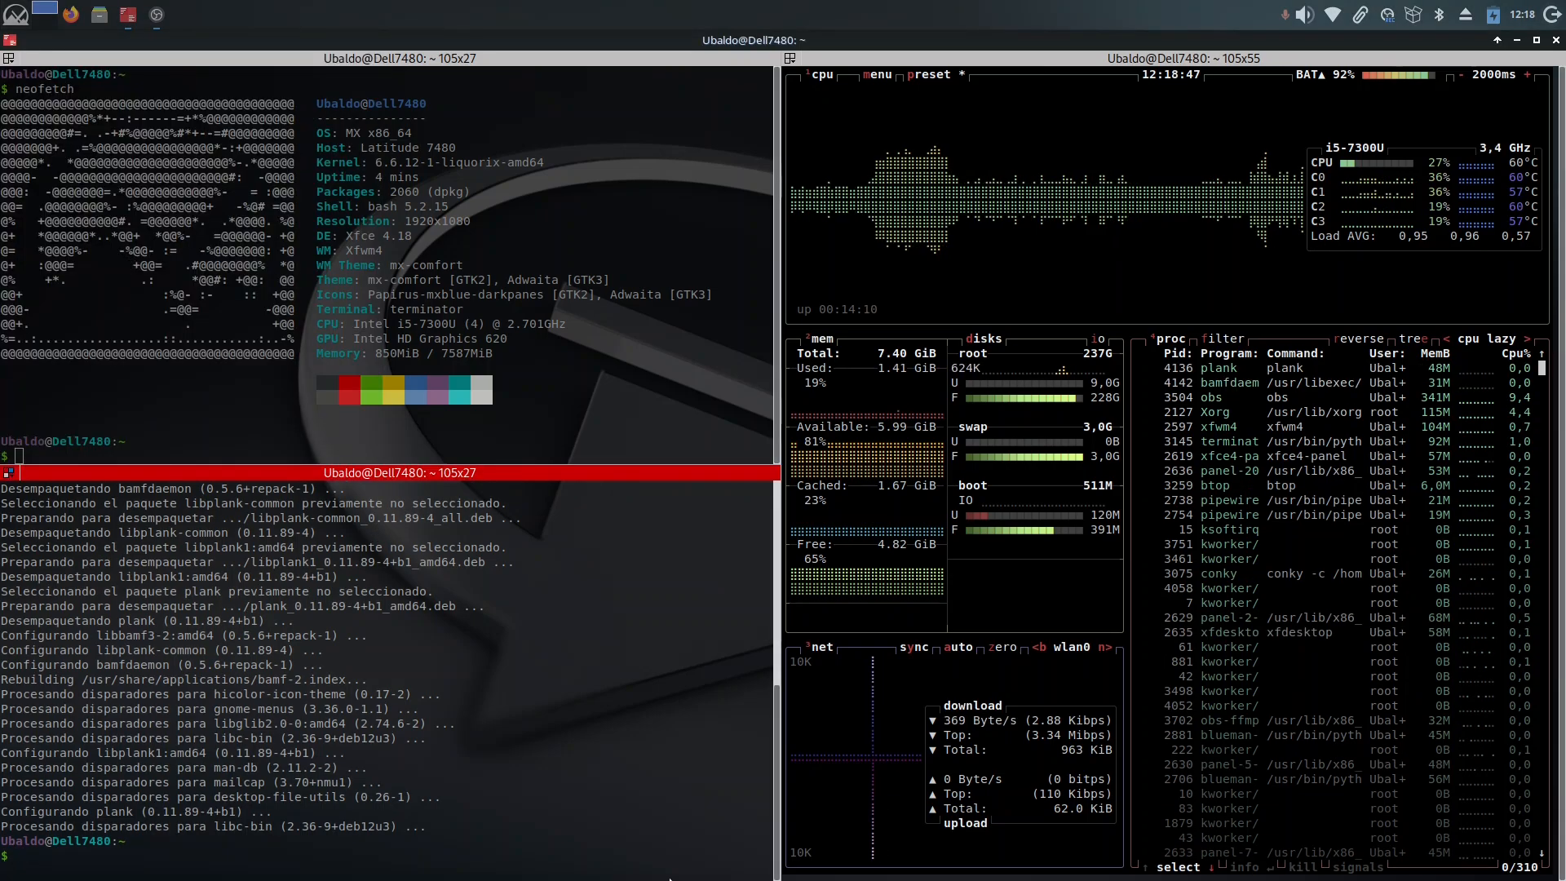
# Step: Open Sesión e inicio from the system settings and show the end of the Inicio automático de aplicaciones list
pyautogui.click(13, 21)
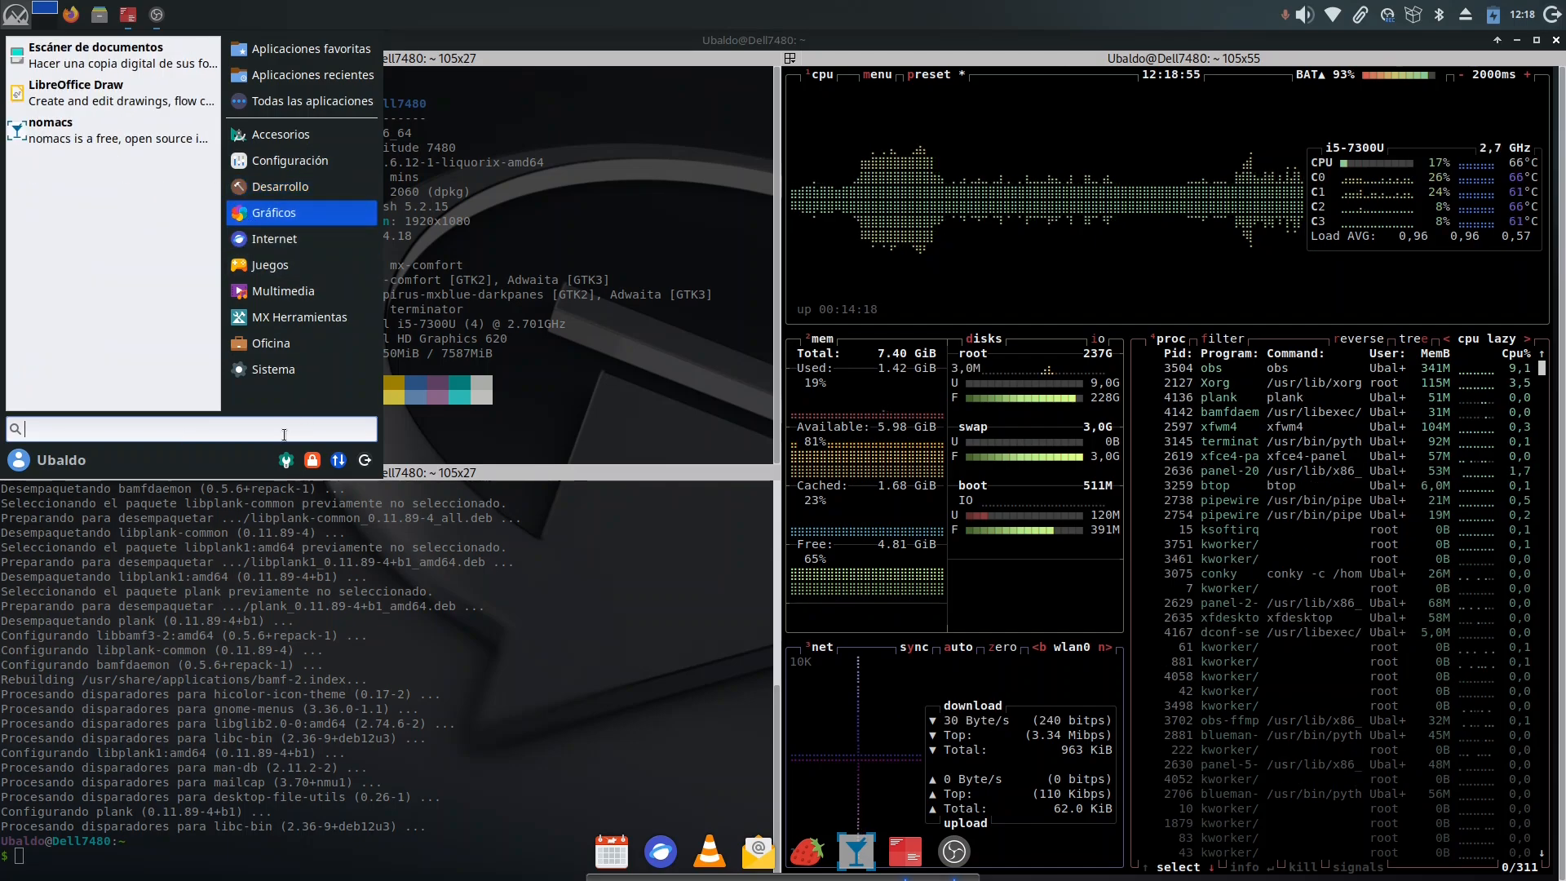
pyautogui.click(285, 459)
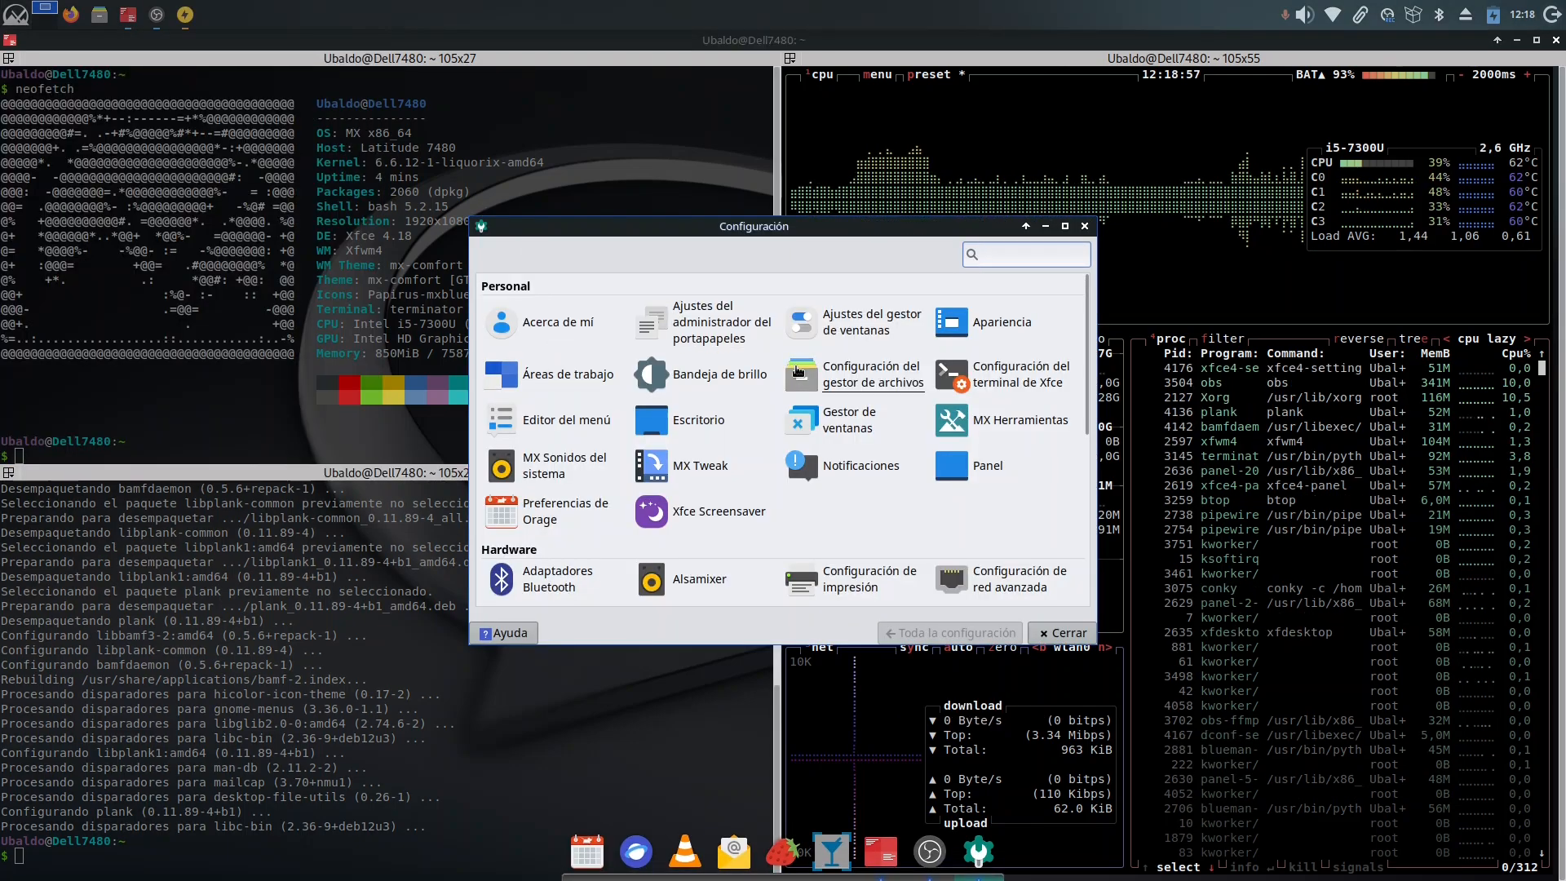
pyautogui.scroll(-4, 840, 404)
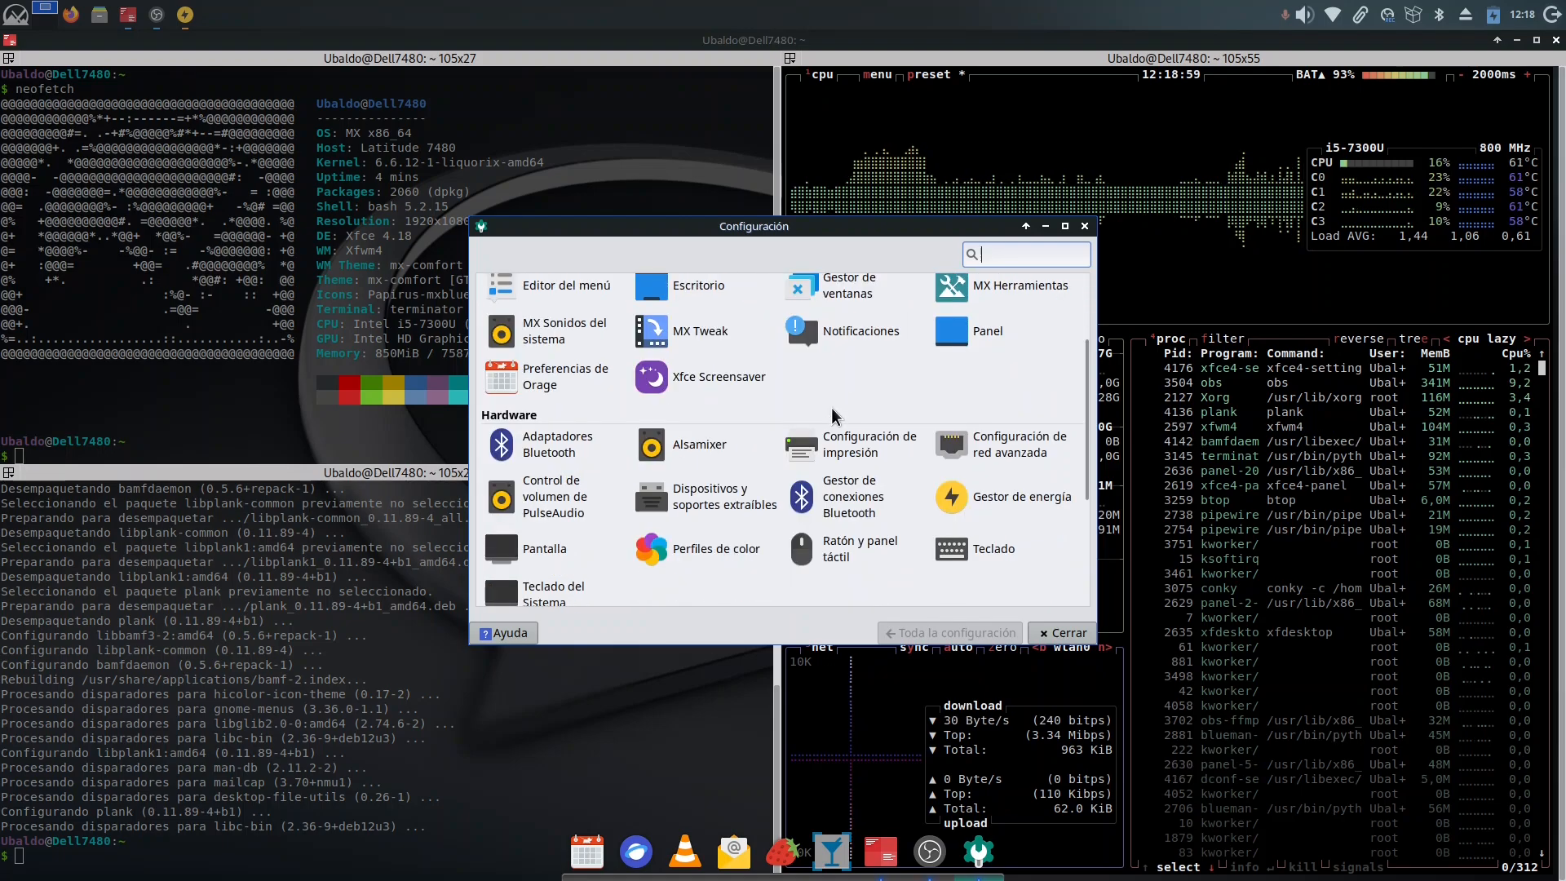
pyautogui.scroll(-3, 833, 416)
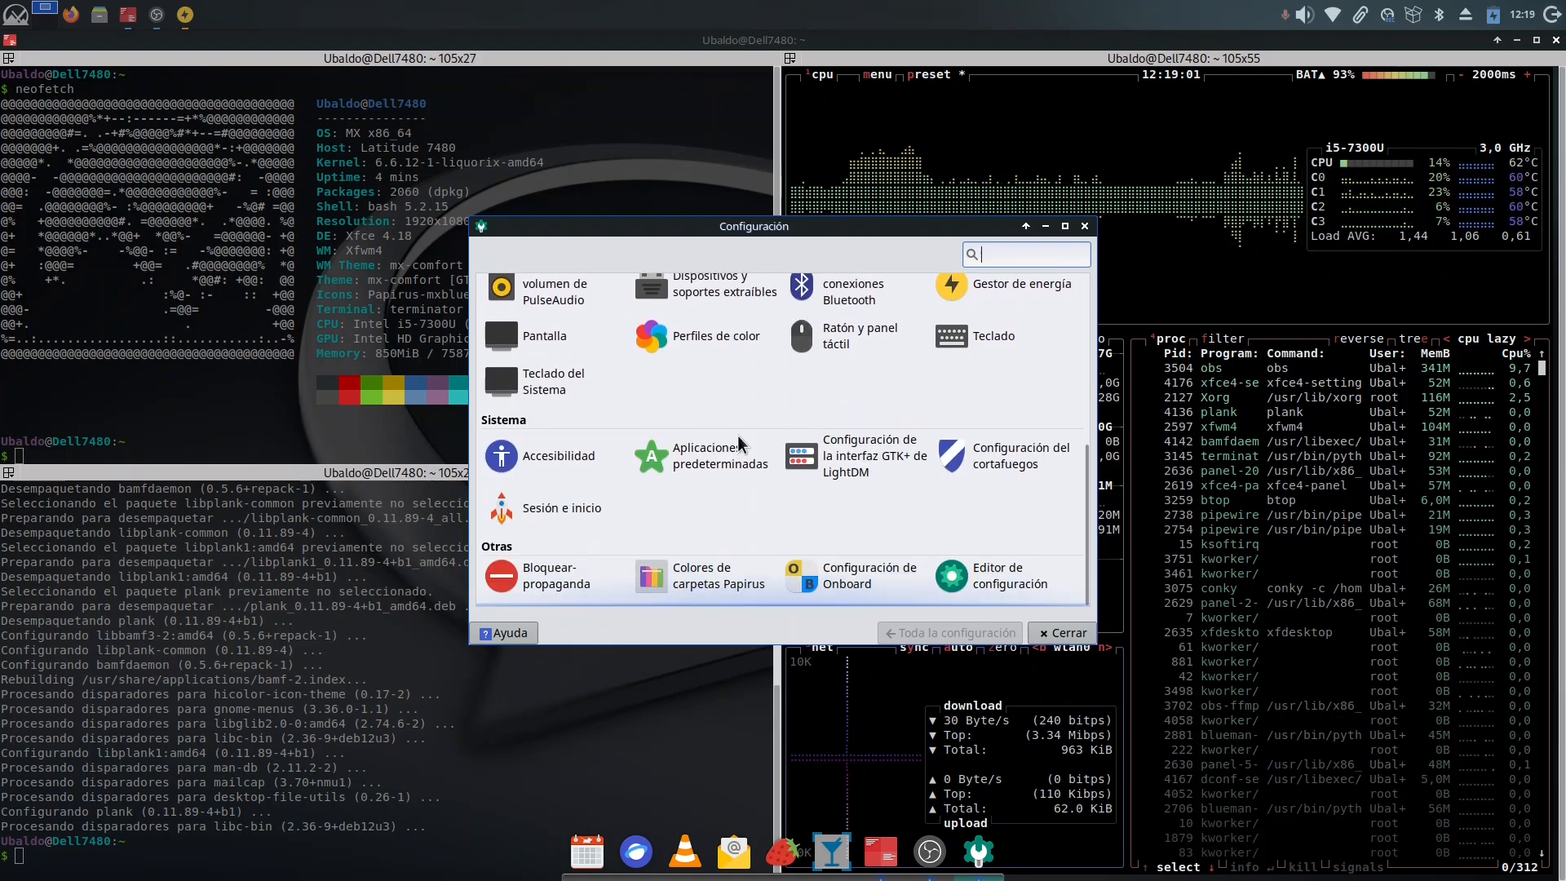
pyautogui.click(573, 504)
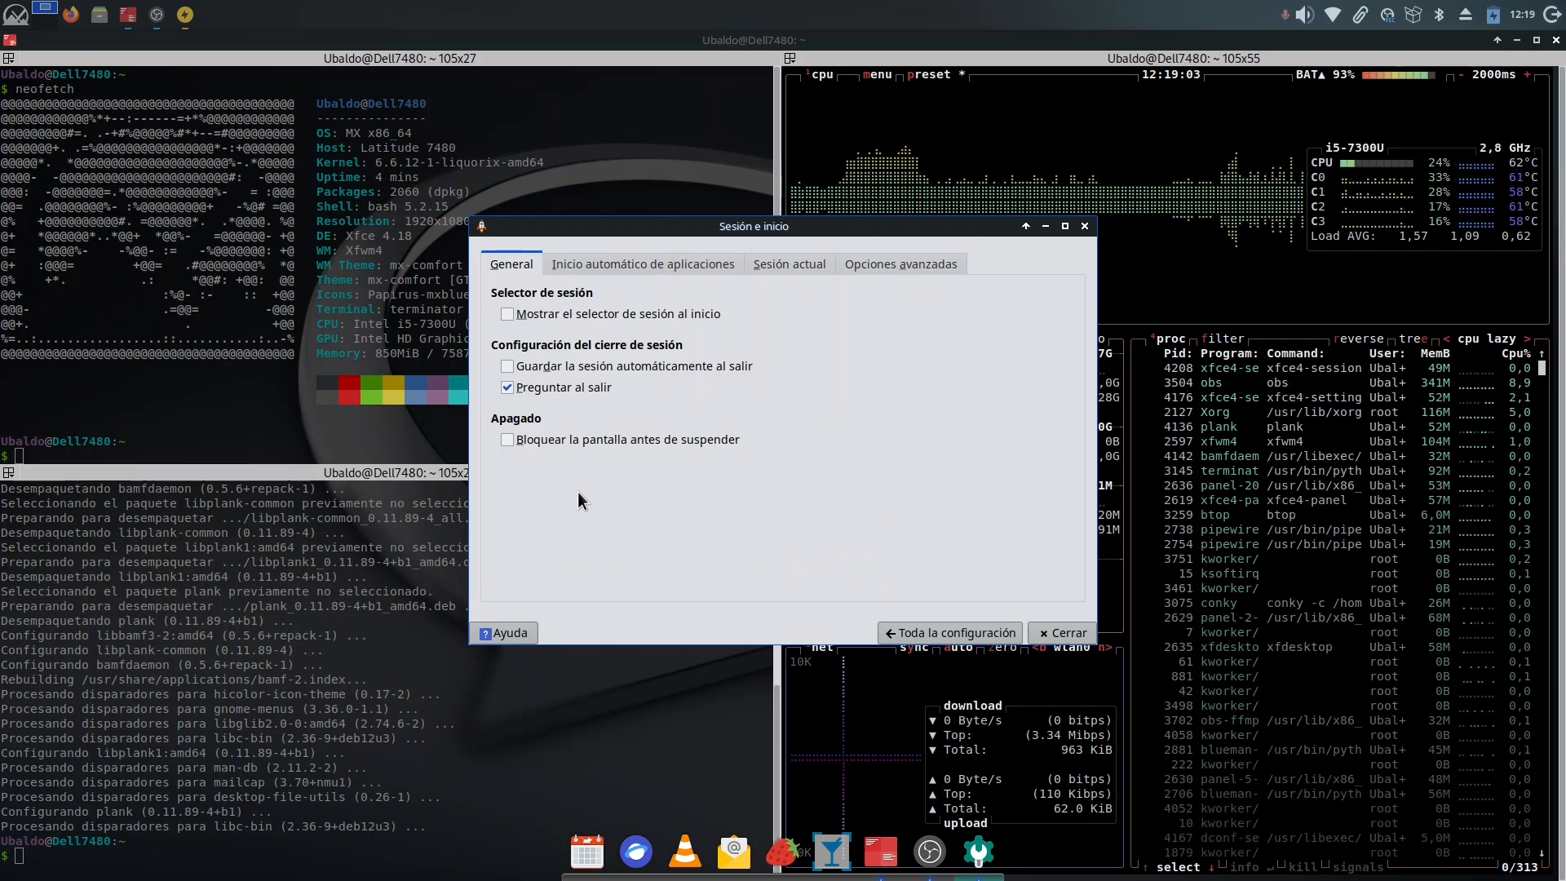
pyautogui.click(681, 266)
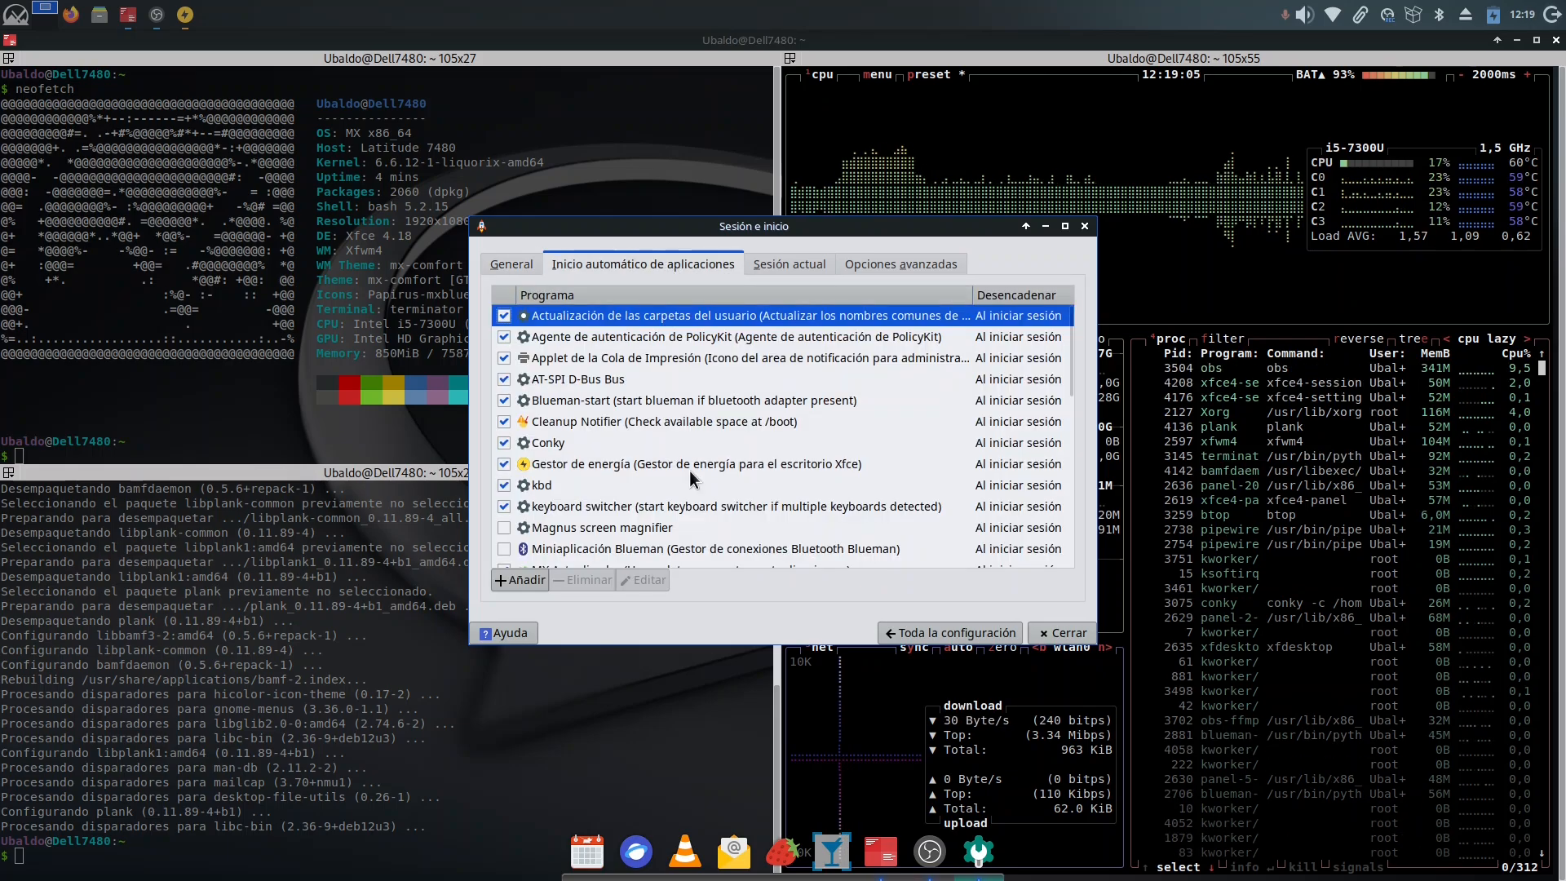
pyautogui.scroll(-3, 689, 475)
pyautogui.scroll(-5, 689, 475)
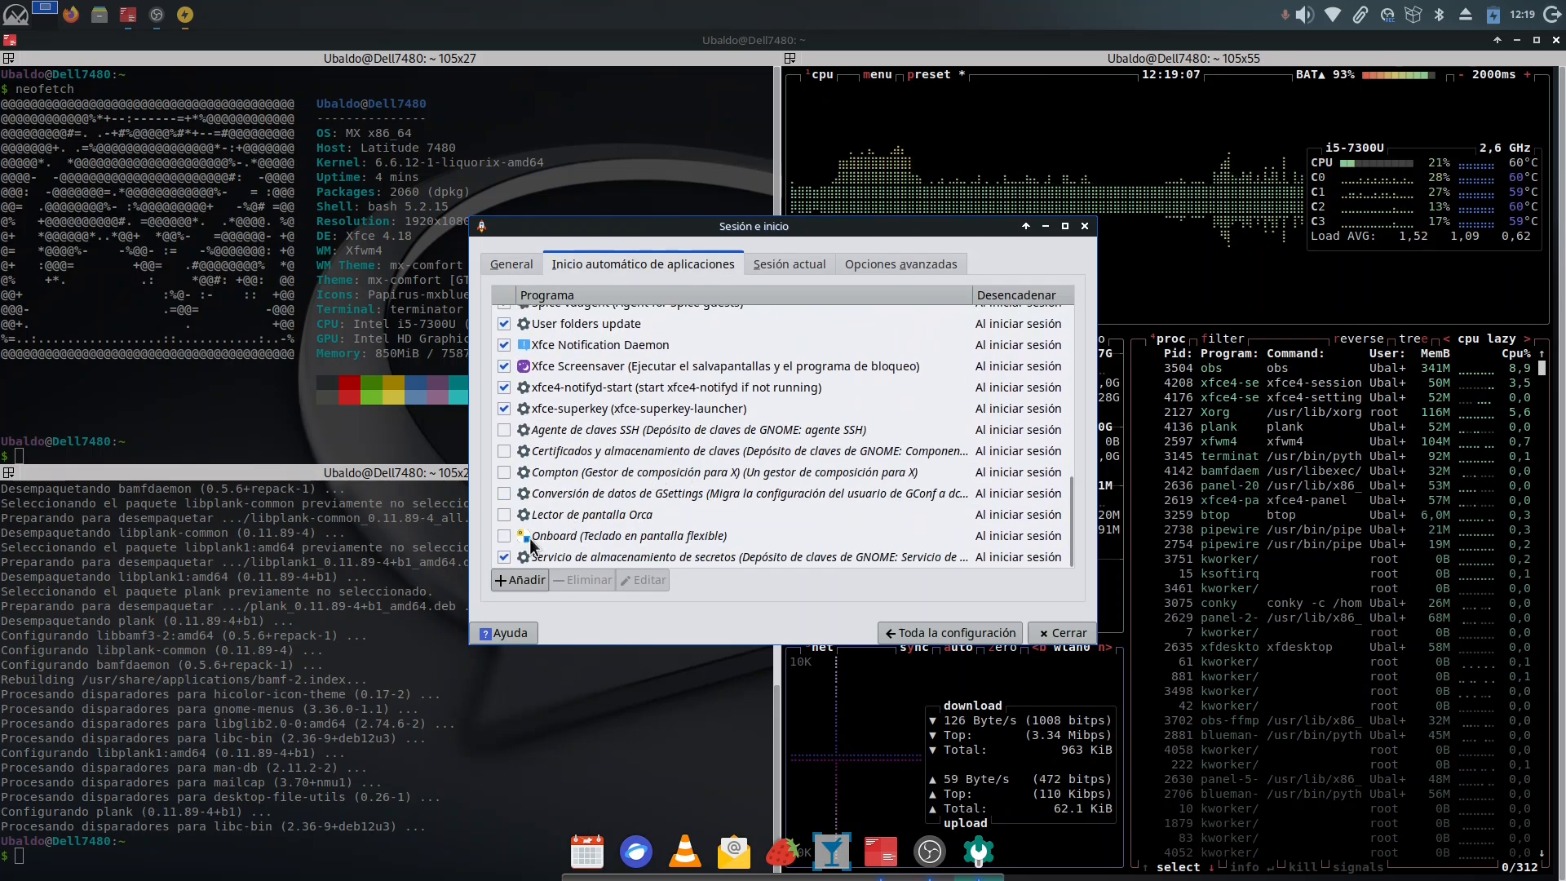
# Step: Add an autostart application with name, description and command plank, triggered Al iniciar sesión, and close the session settings
pyautogui.click(522, 582)
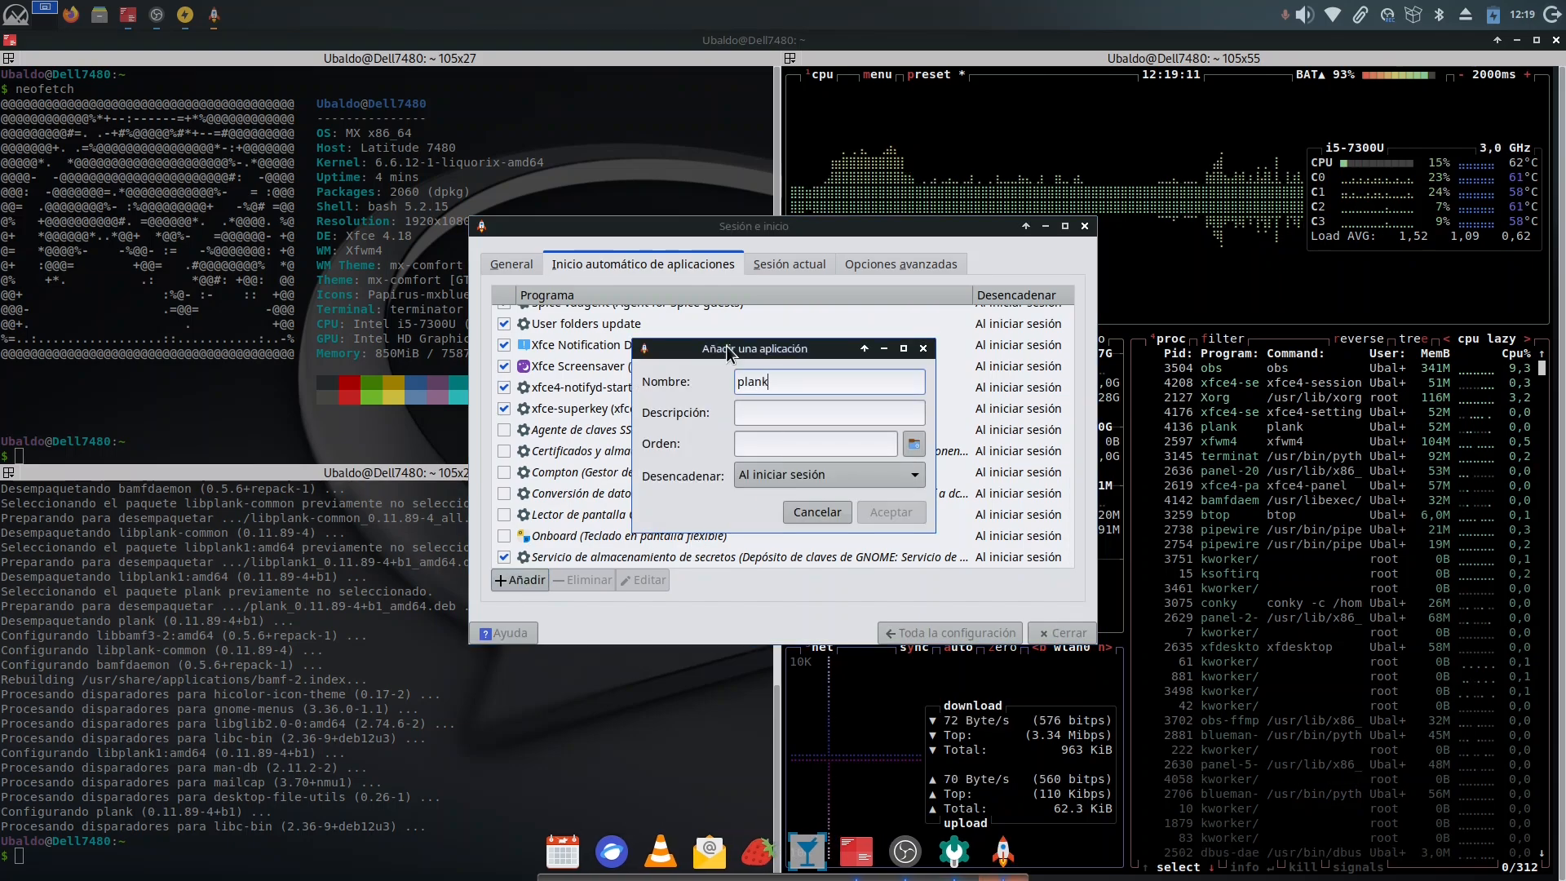
pyautogui.write('n')
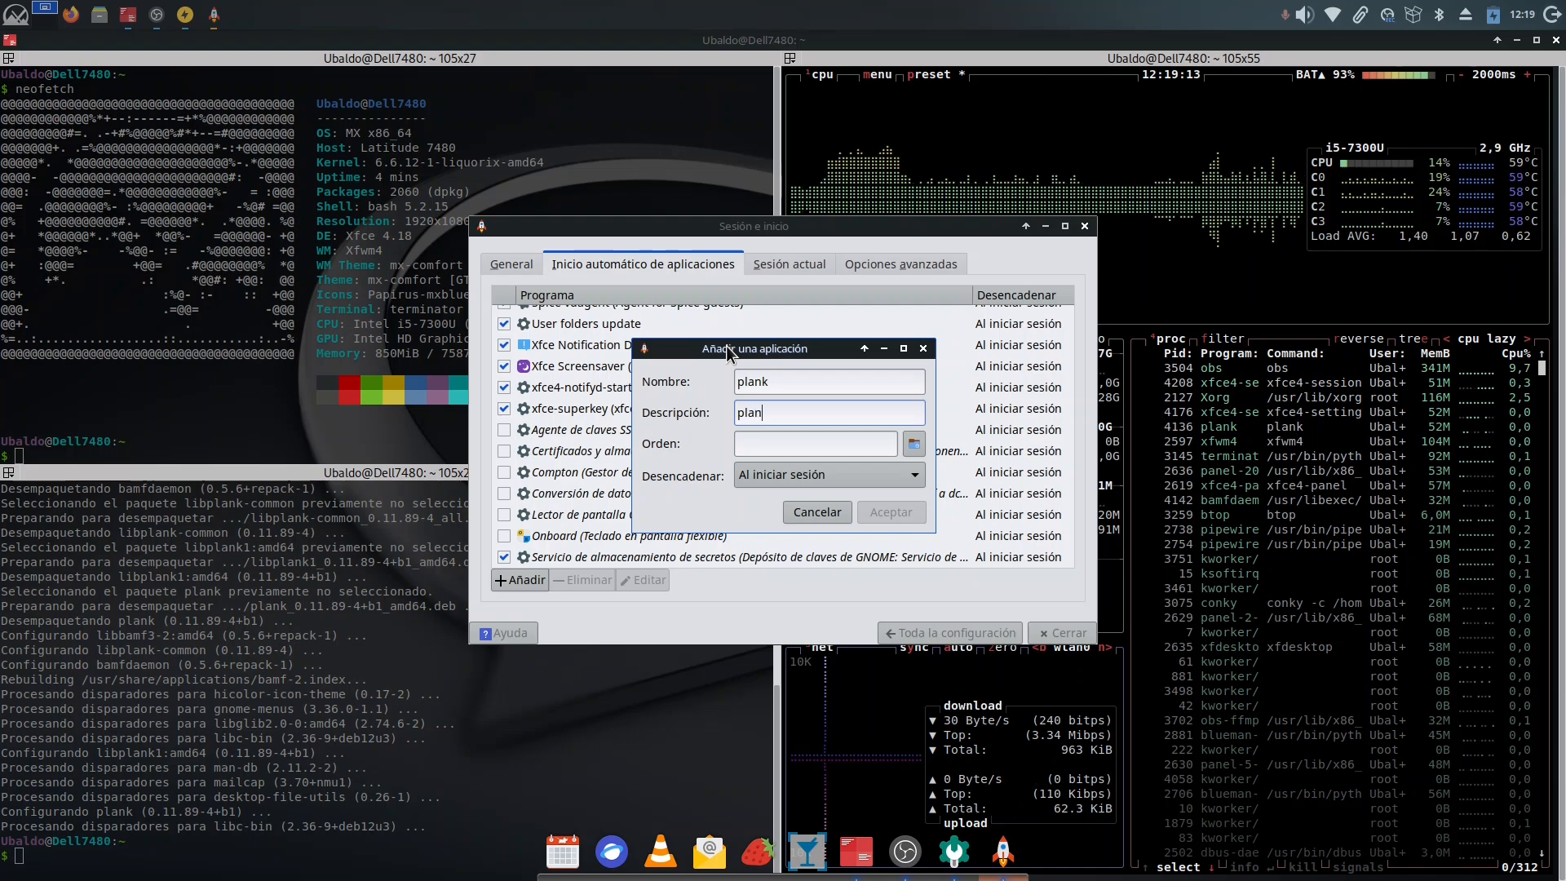
pyautogui.write('plank')
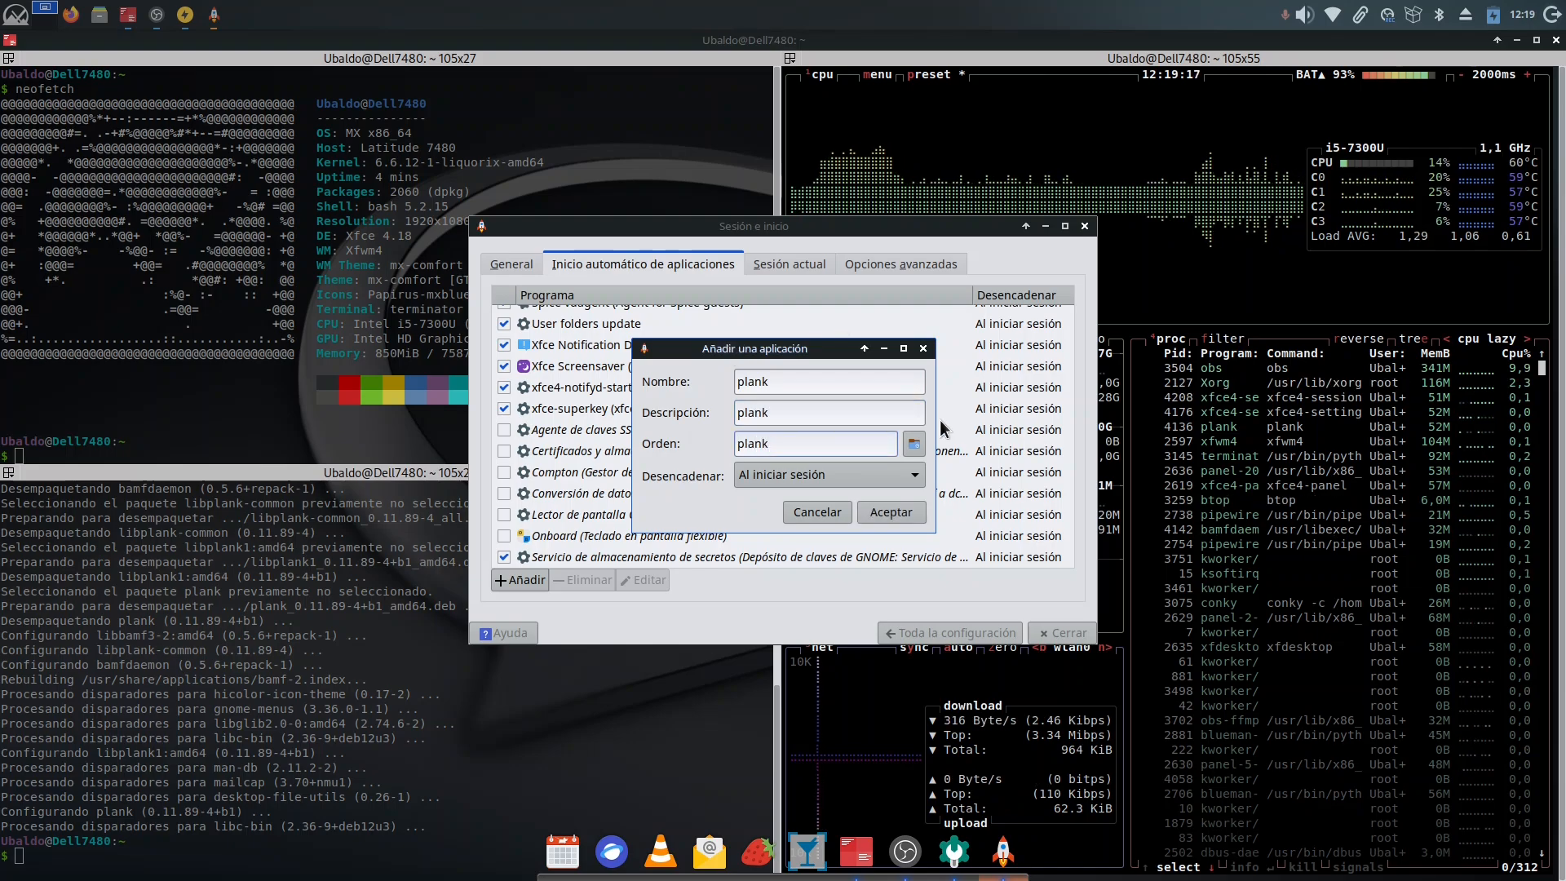
pyautogui.click(891, 512)
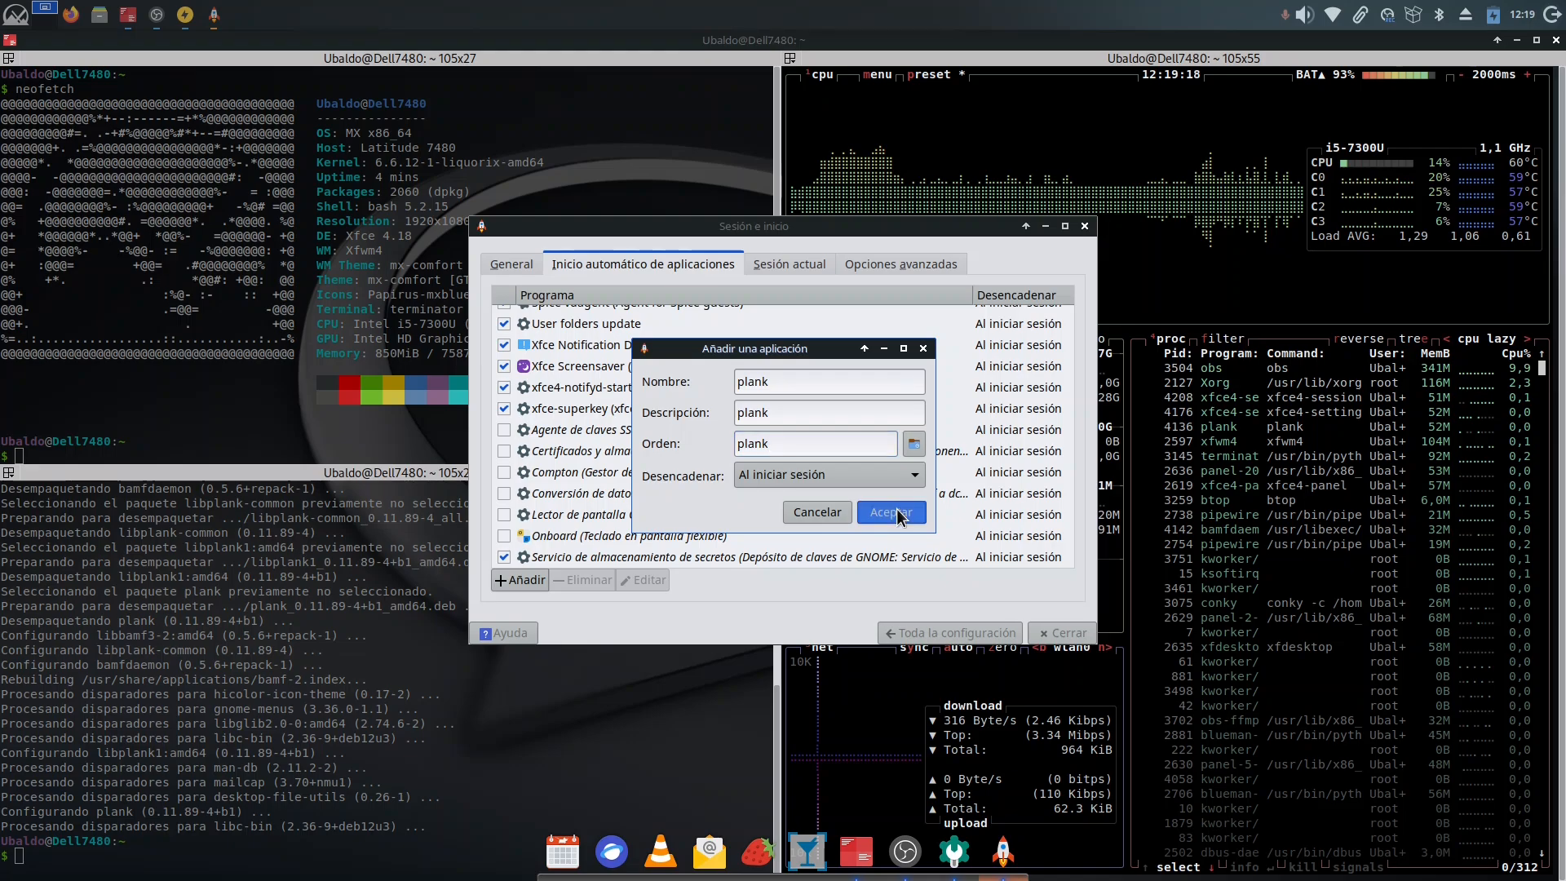
pyautogui.click(1084, 228)
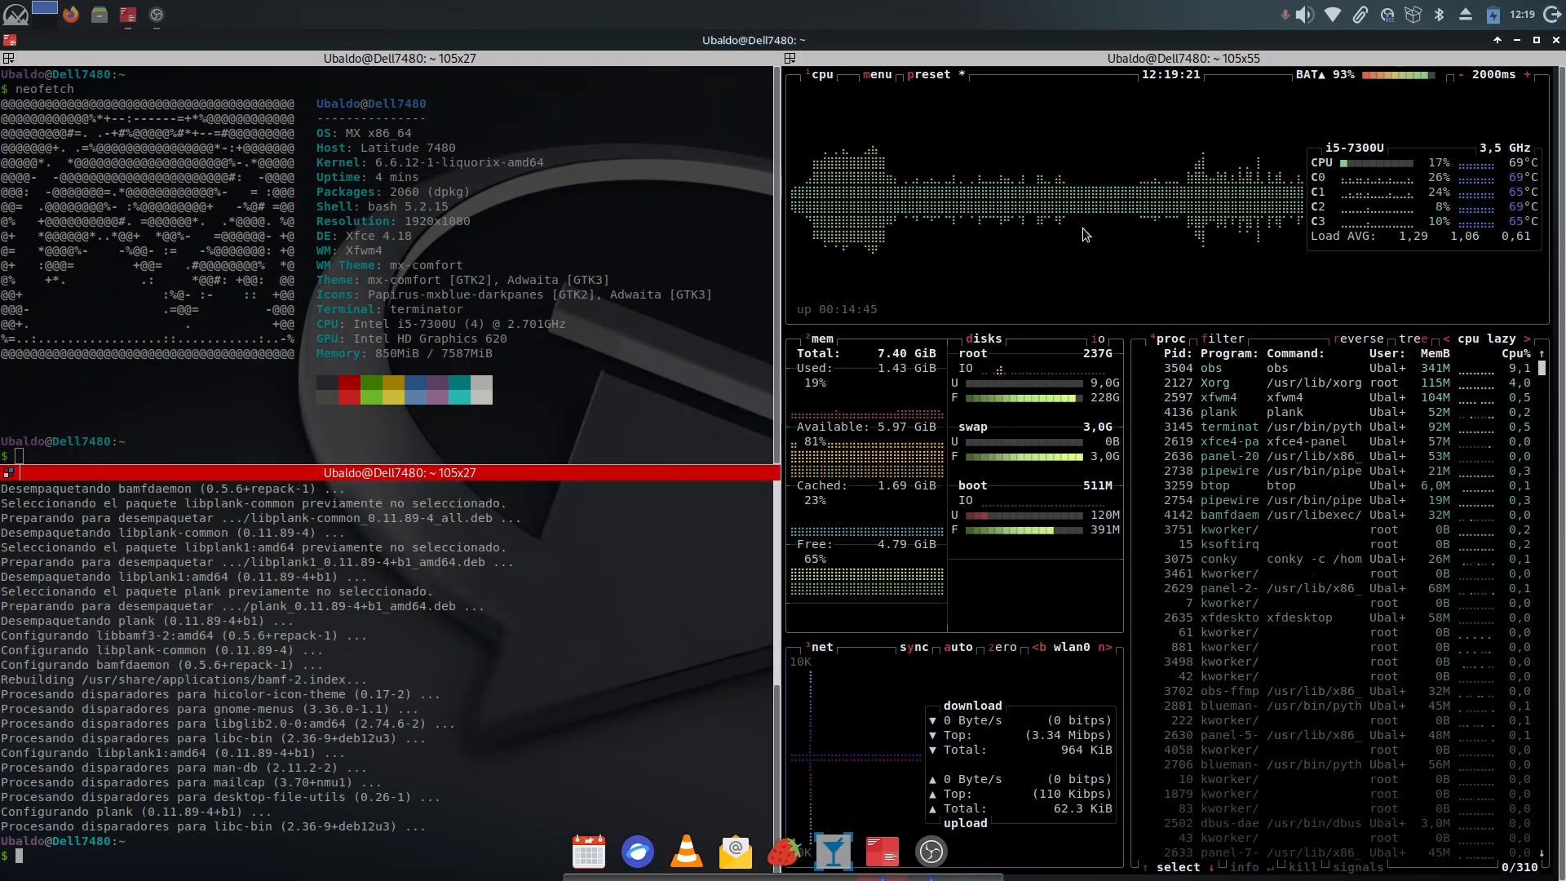